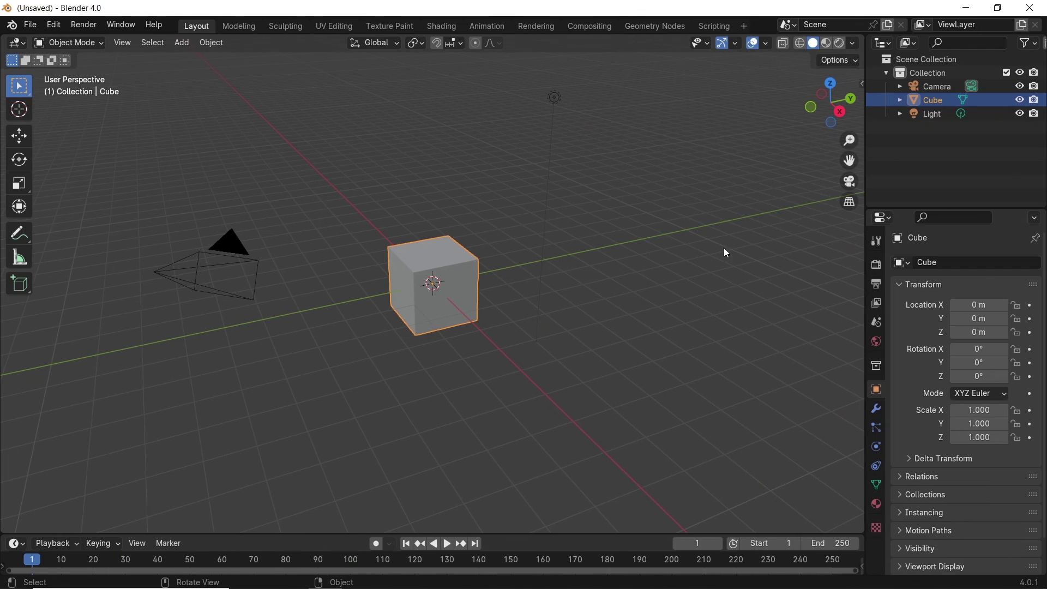
Delete the default Camera and Light objects so only the Cube remains.
key("ctrl+i")
In Edit Mode, raise the cube's whole mesh upward so it sits above the origin.
key("Delete")
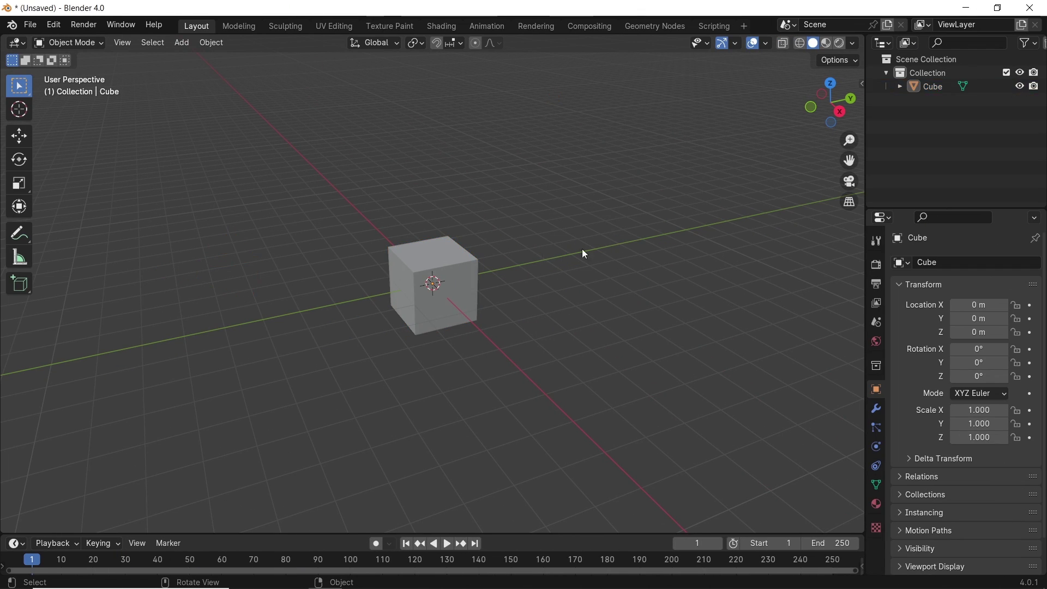
key("a")
key("Tab")
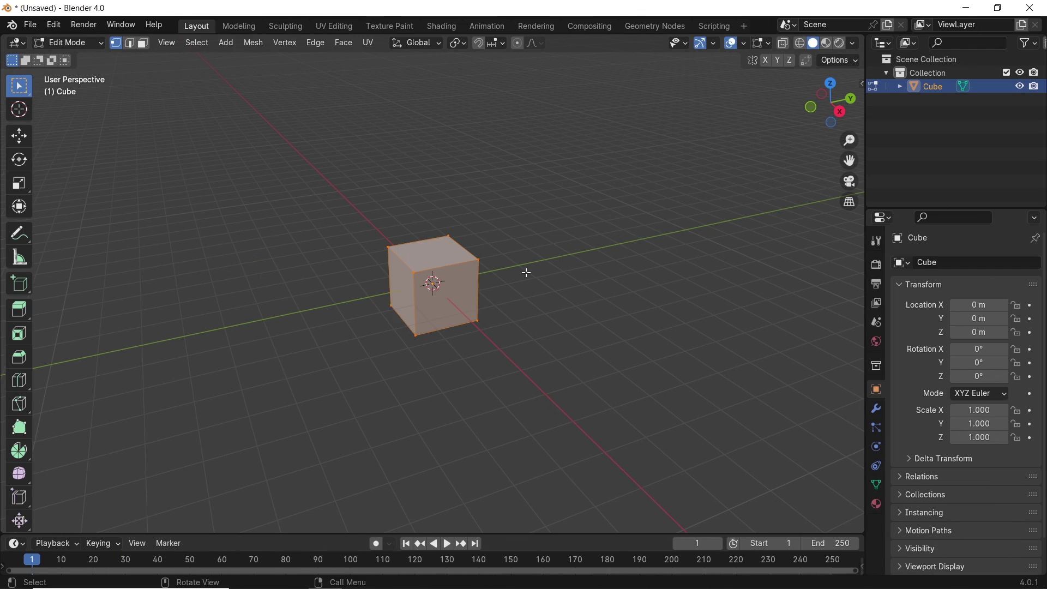
key("g")
key("z")
key("Return")
Flatten the cube along Z, widen it across X and Y, and apply its scale.
key("Tab")
key("s")
key("z")
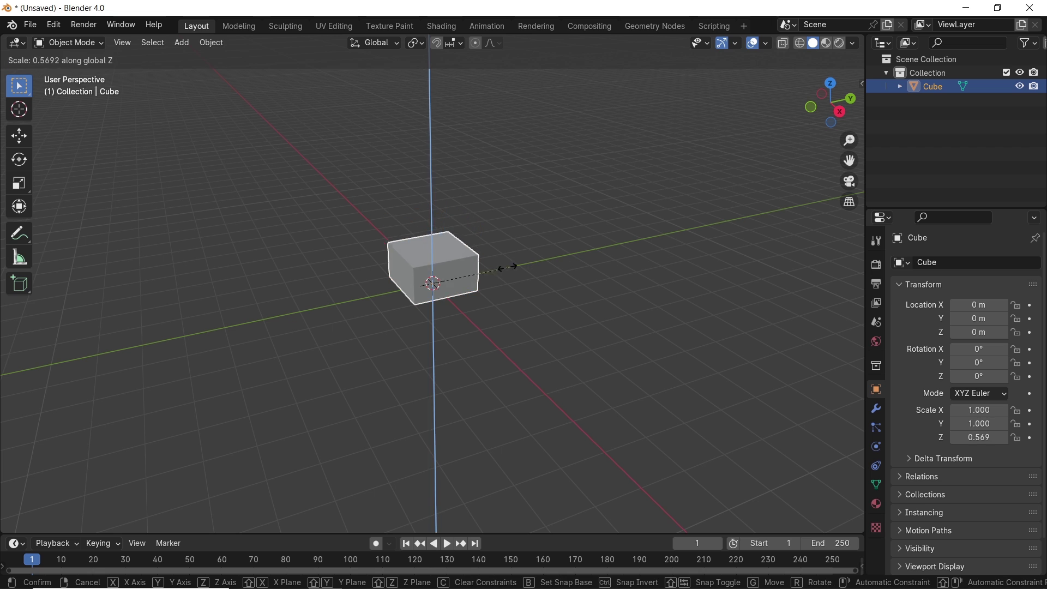
key("Return")
key("s")
key("shift+z")
key("Return")
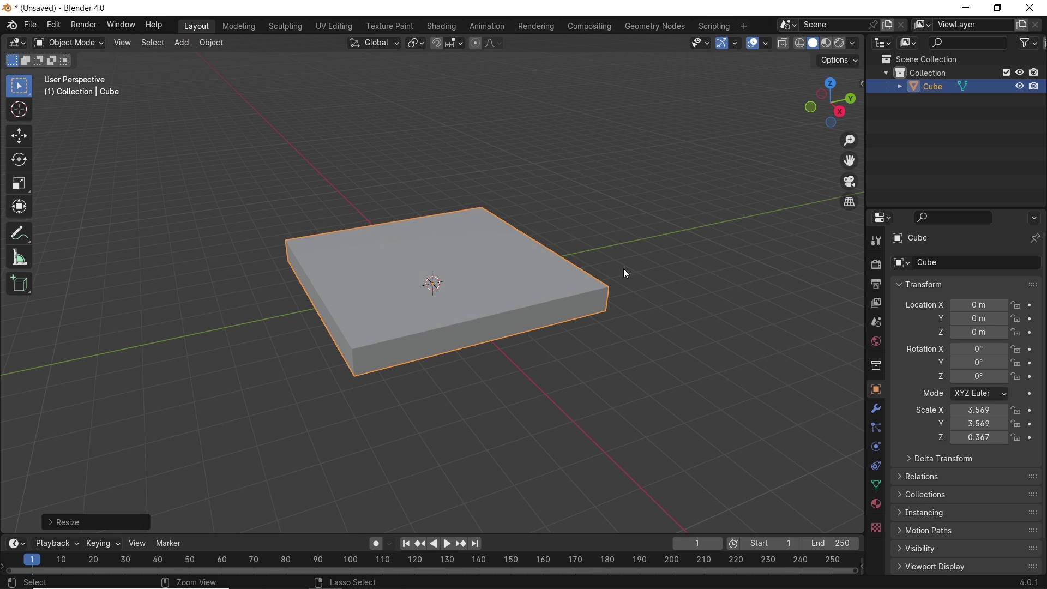
key("ctrl+a")
left_click(613, 296)
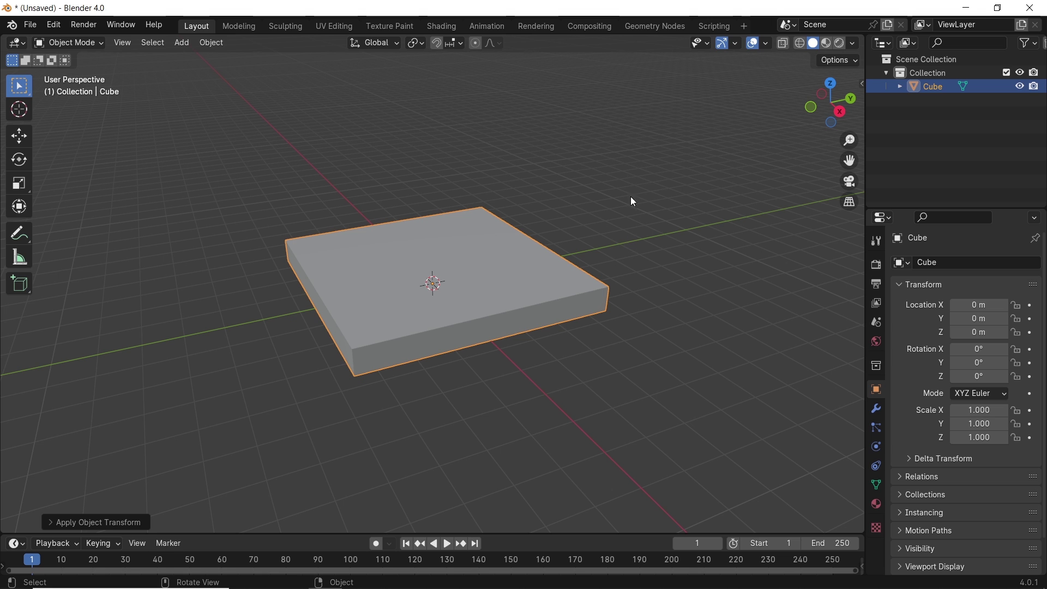
Switch to the Geometry Nodes workspace, remove the spreadsheet, widen the node editor and hide the toolbar.
left_click(648, 27)
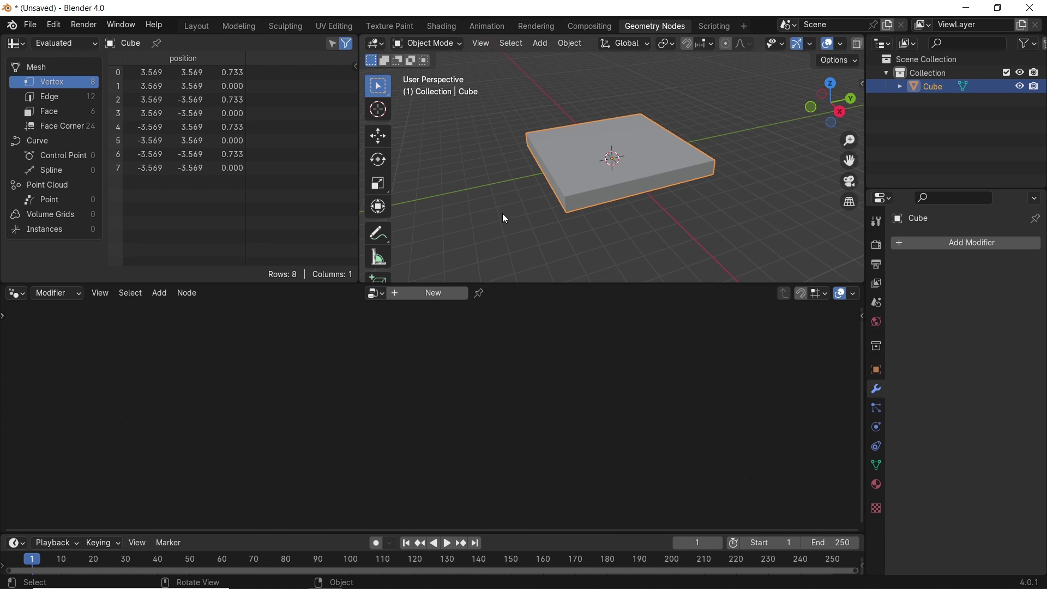
mouse_move(372, 278)
left_mouse_down()
mouse_move(352, 289)
mouse_move(355, 273)
left_mouse_up()
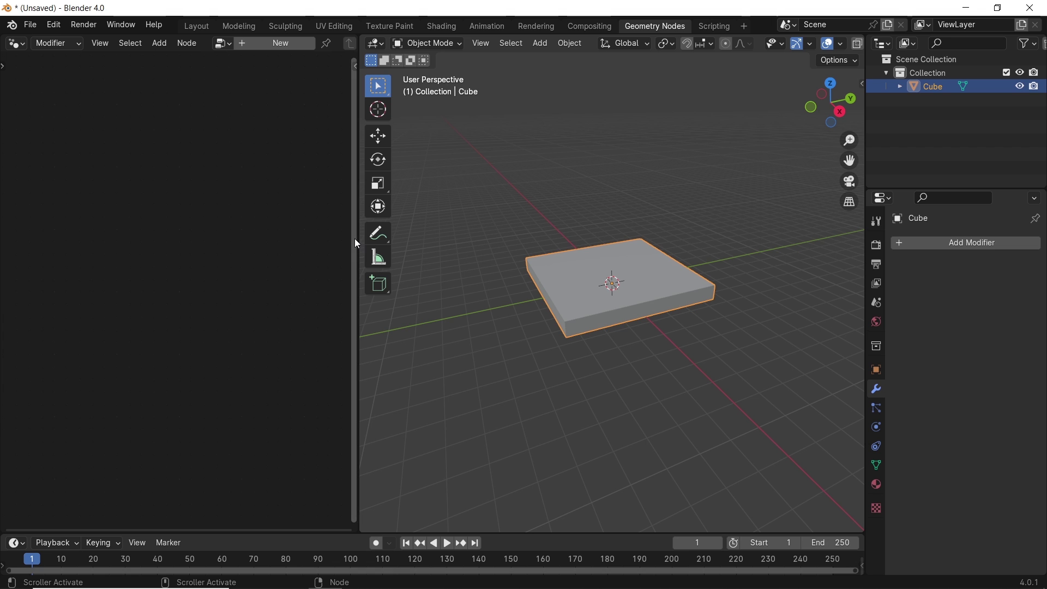
left_click_drag(355, 240, 424, 239)
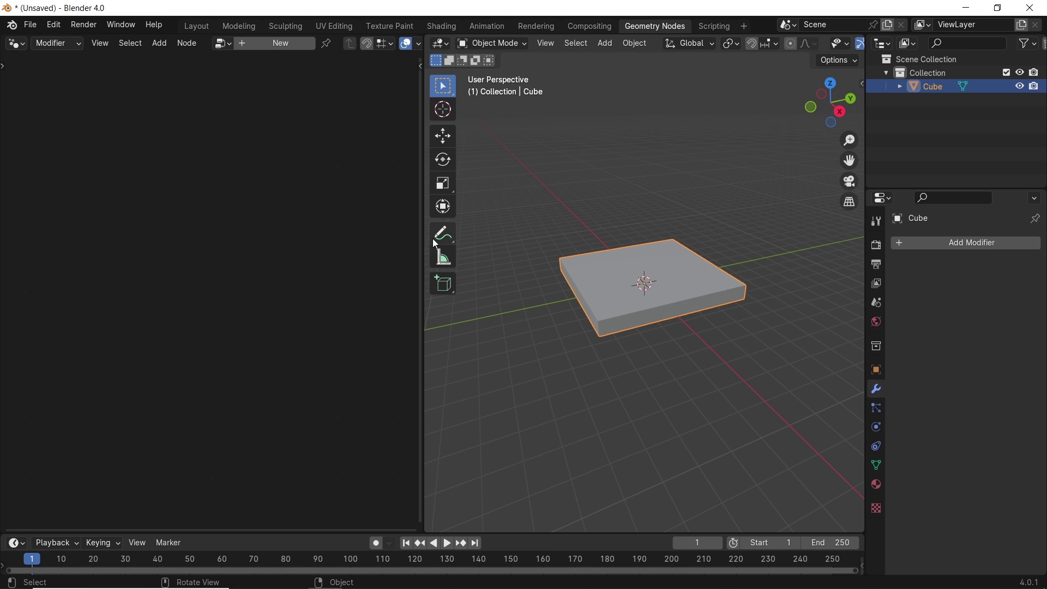
key("t")
middle_click_drag(624, 280, 672, 280)
scroll(676, 280, "up", 5)
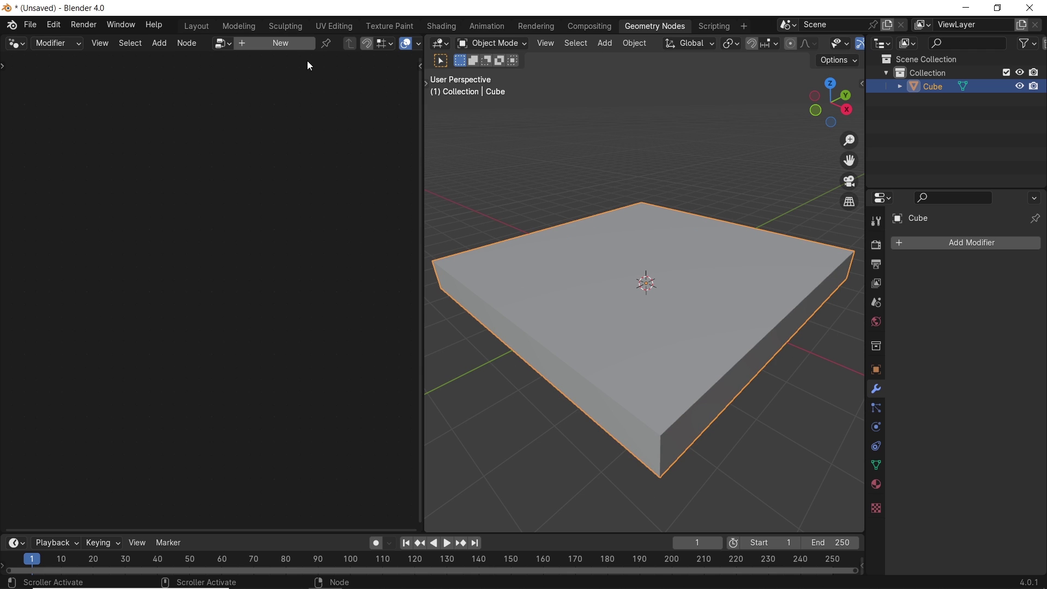
Create a new Geometry Nodes tree on the slab and center its input and output nodes.
left_click(283, 45)
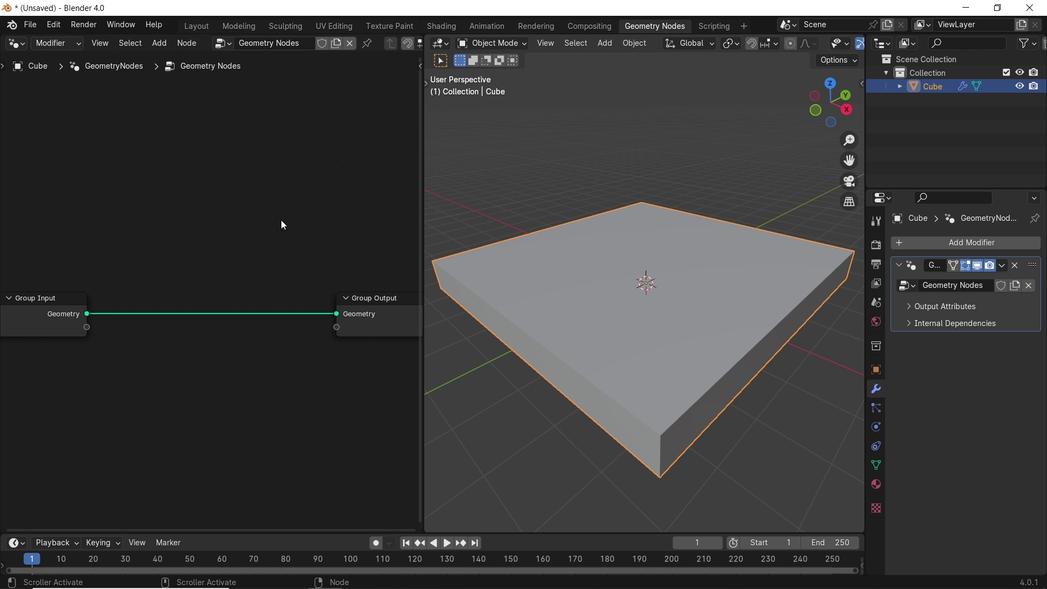
scroll(280, 221, "down", 1)
middle_click_drag(260, 260, 264, 216)
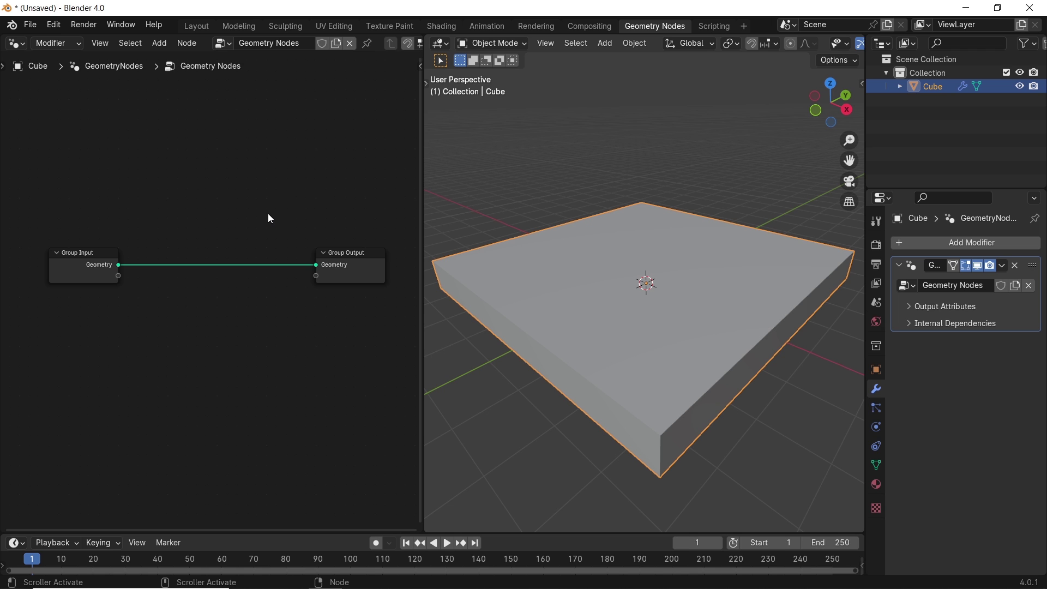
Insert a Distribute Points on Faces node into the geometry link with density 19.160.
key("shift+a")
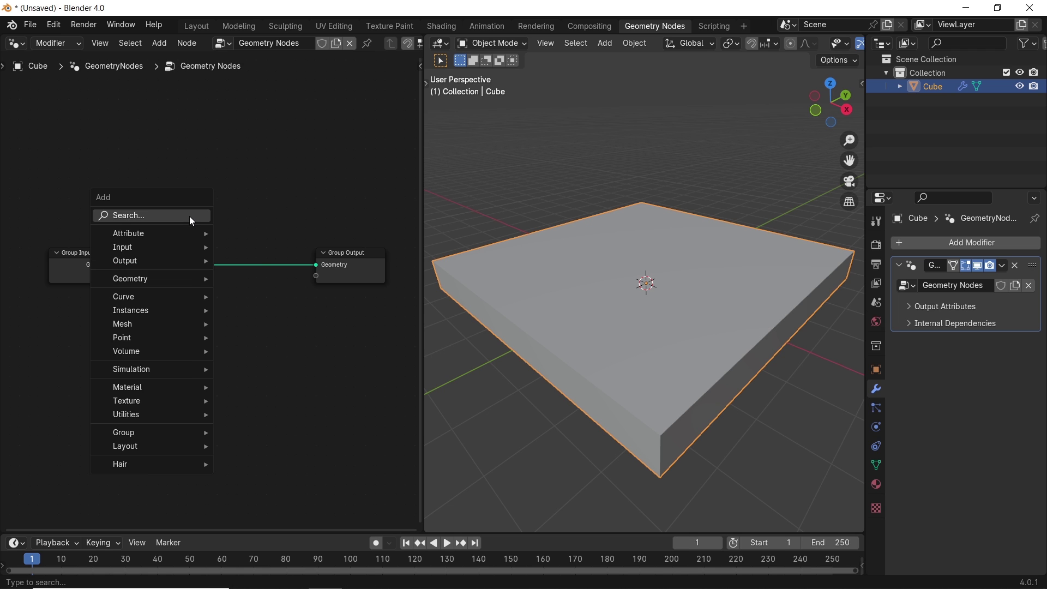
left_click(189, 216)
type("dis")
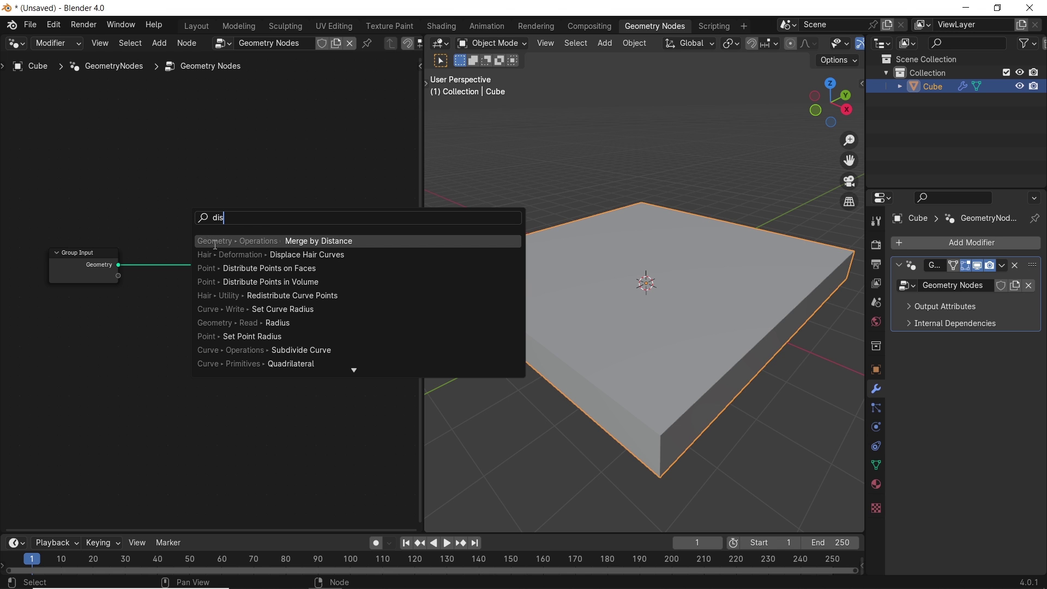
left_click(256, 269)
left_click(195, 268)
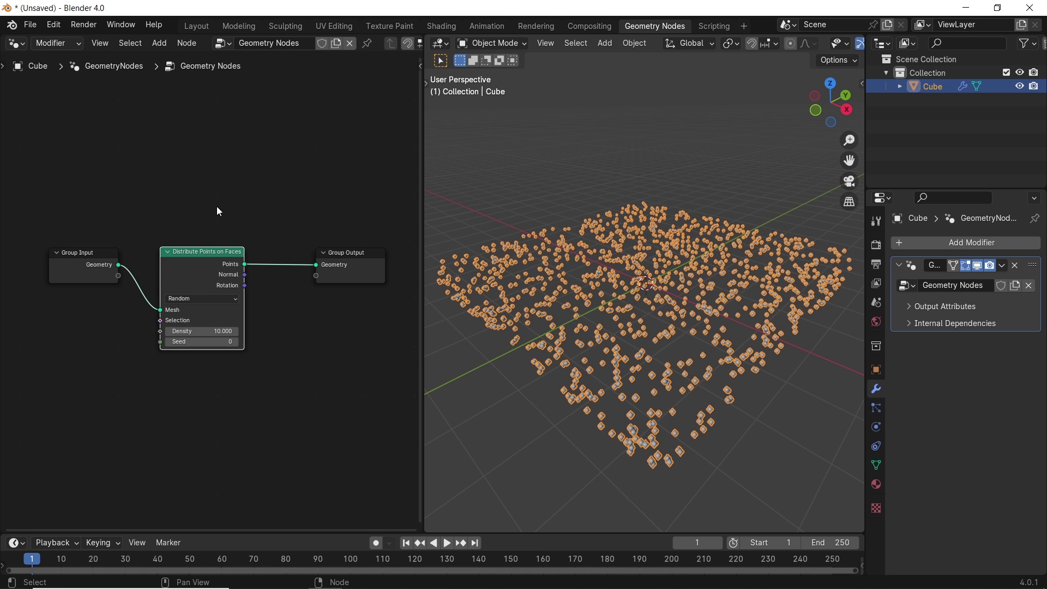
scroll(205, 358, "up", 2)
left_click_drag(204, 347, 234, 347)
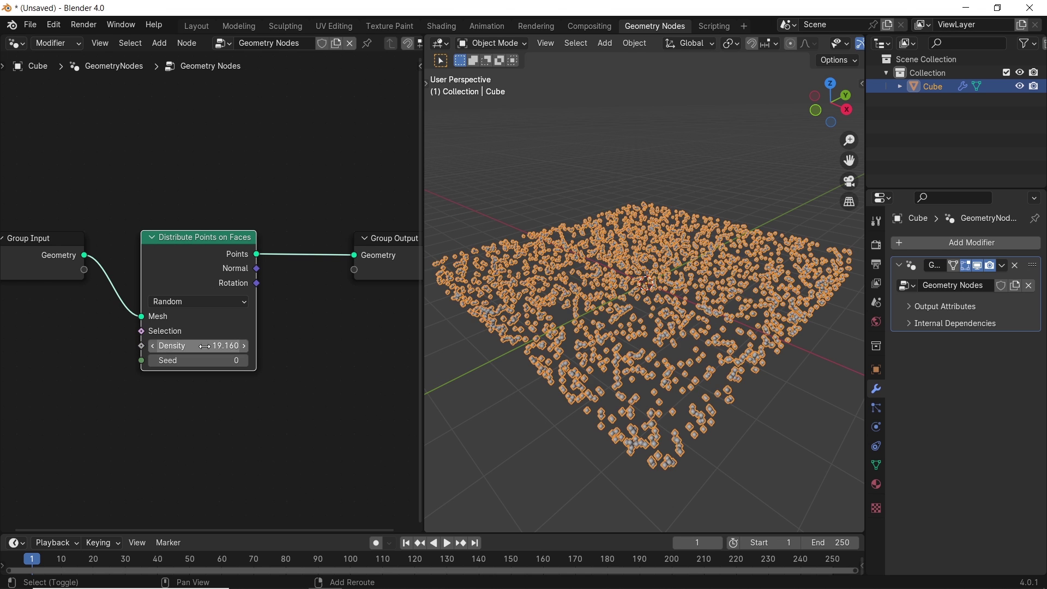
Insert an Instance on Points node after the scatter and tidy the Group Output position.
key("shift+a")
left_click(301, 295)
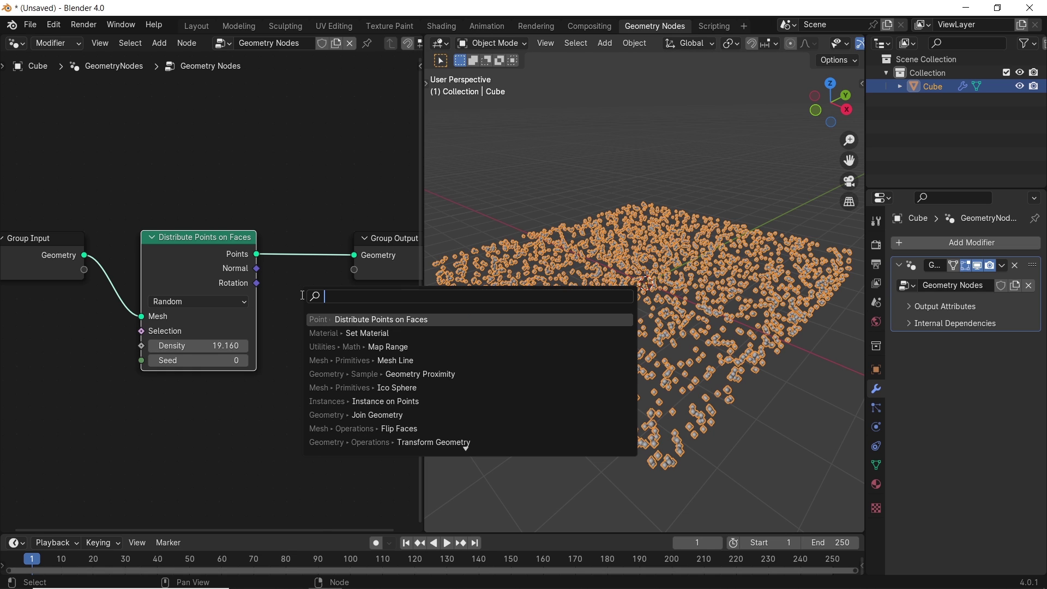
type("ins")
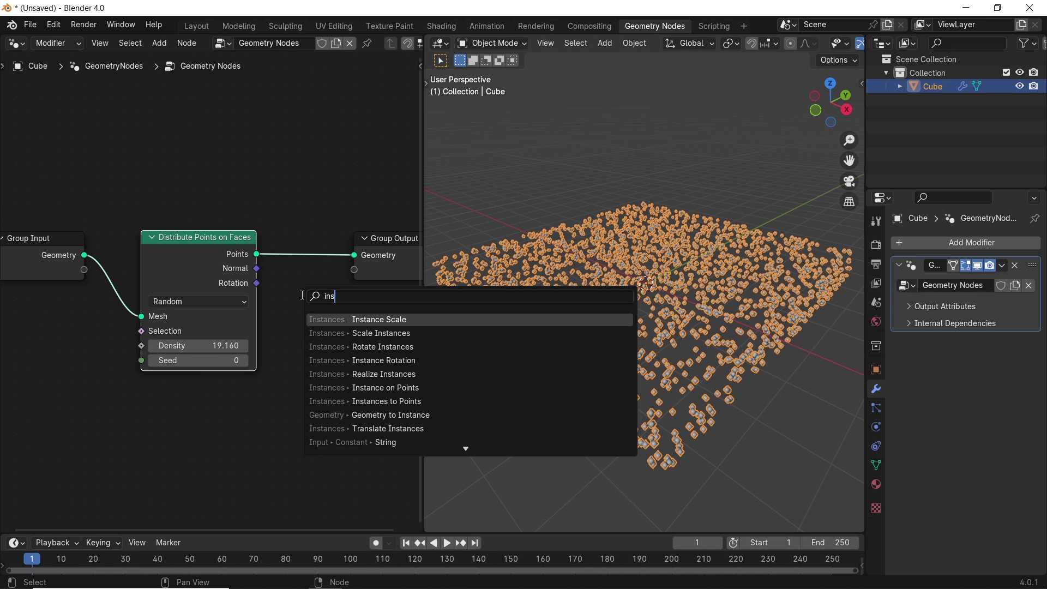
key("Down")
key("Down")
key("Down")
key("Down")
key("Down")
key("Return")
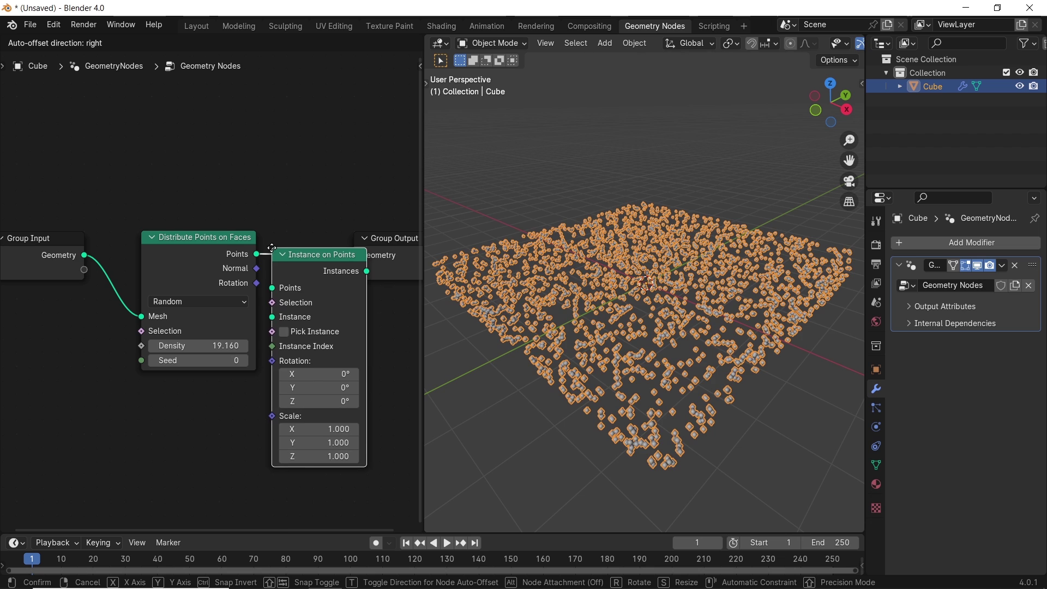
left_click(272, 246)
scroll(286, 256, "down", 3)
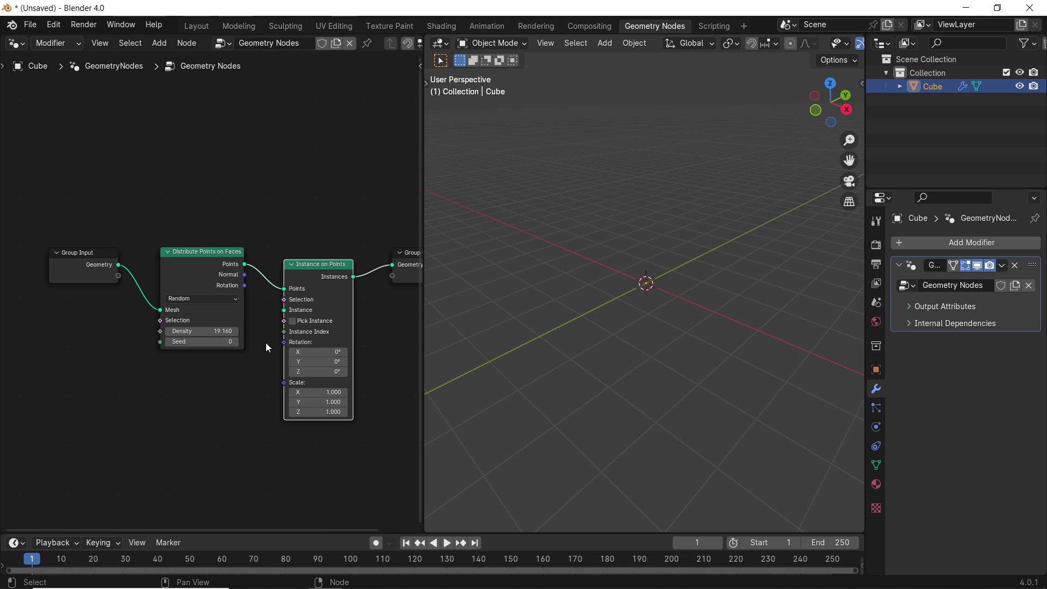
middle_click_drag(266, 342, 246, 346)
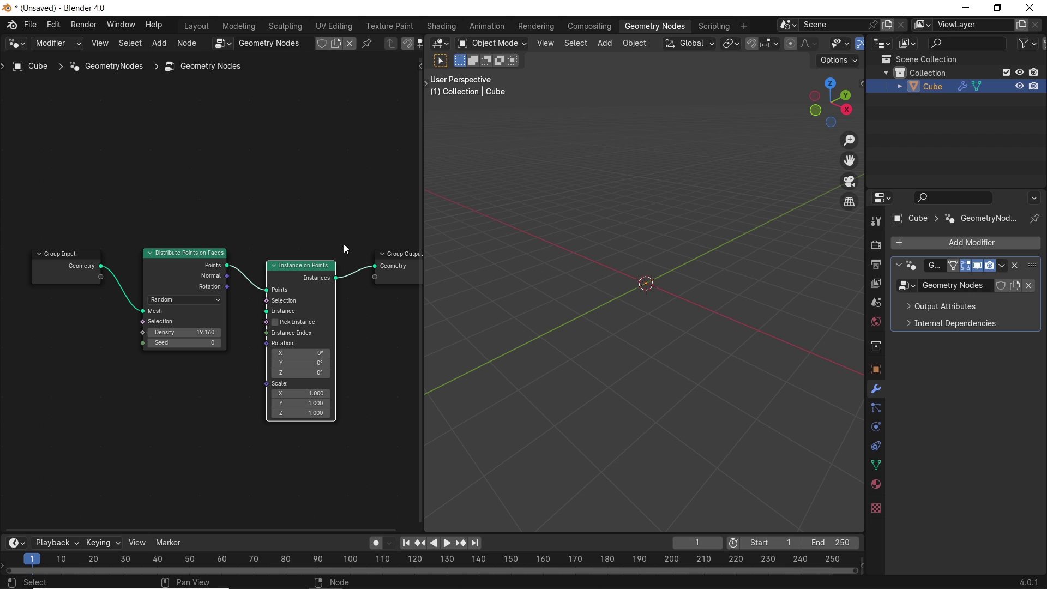
left_click_drag(392, 258, 344, 216)
key("Home")
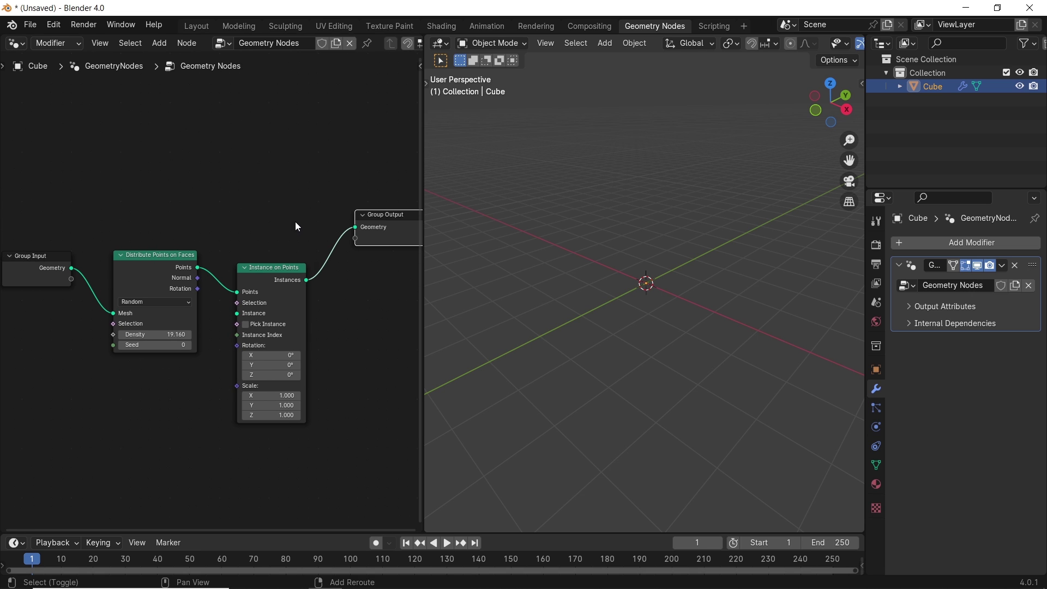
Add a Join Geometry node before the output and feed the Group Input slab mesh into it.
key("shift+a")
left_click(296, 221)
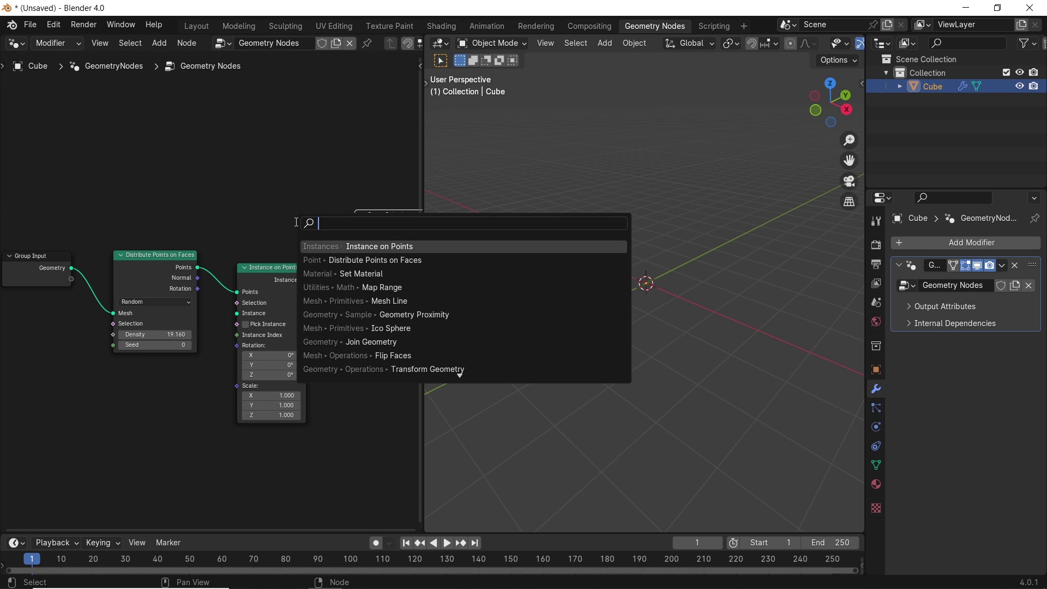
type("joi")
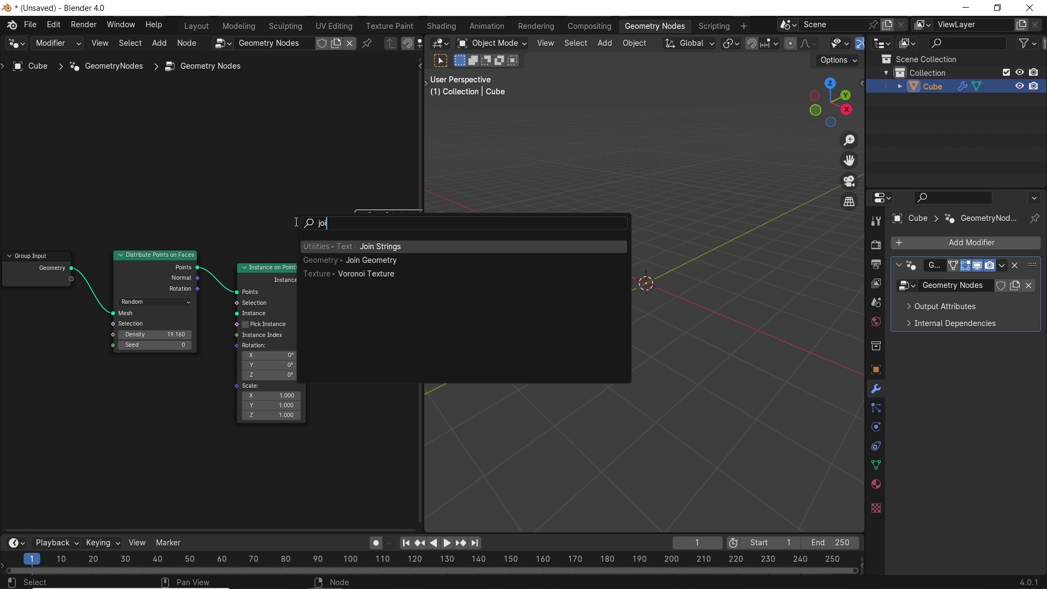
left_click(349, 261)
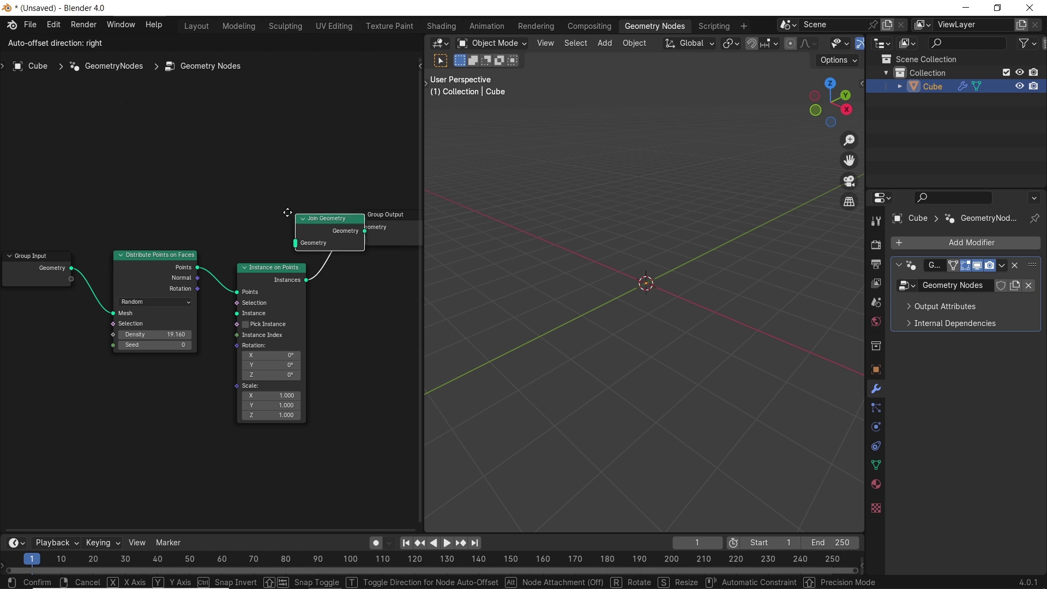
left_click(280, 212)
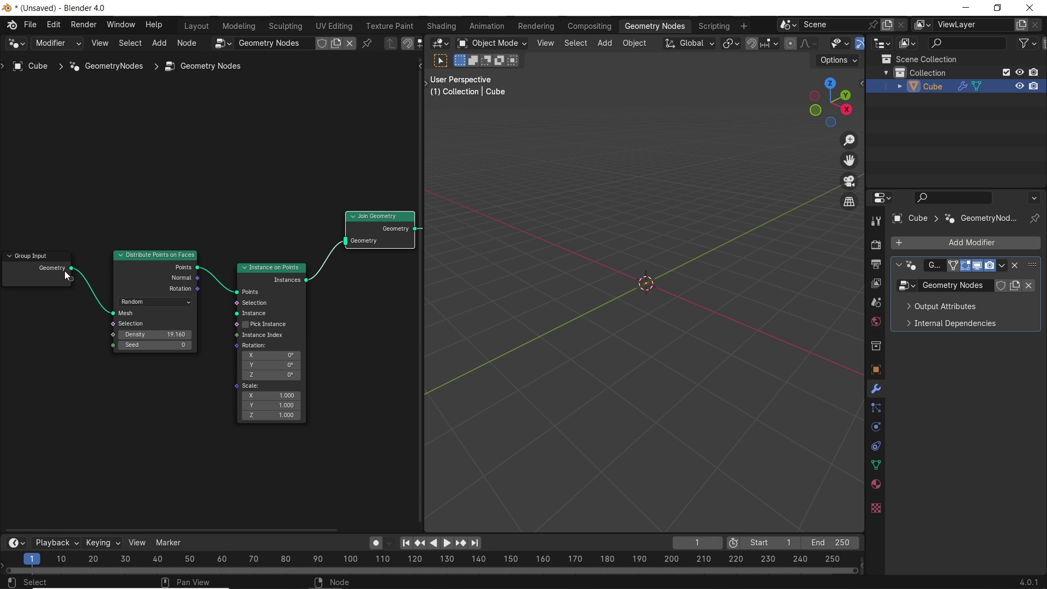
left_click_drag(71, 268, 339, 231)
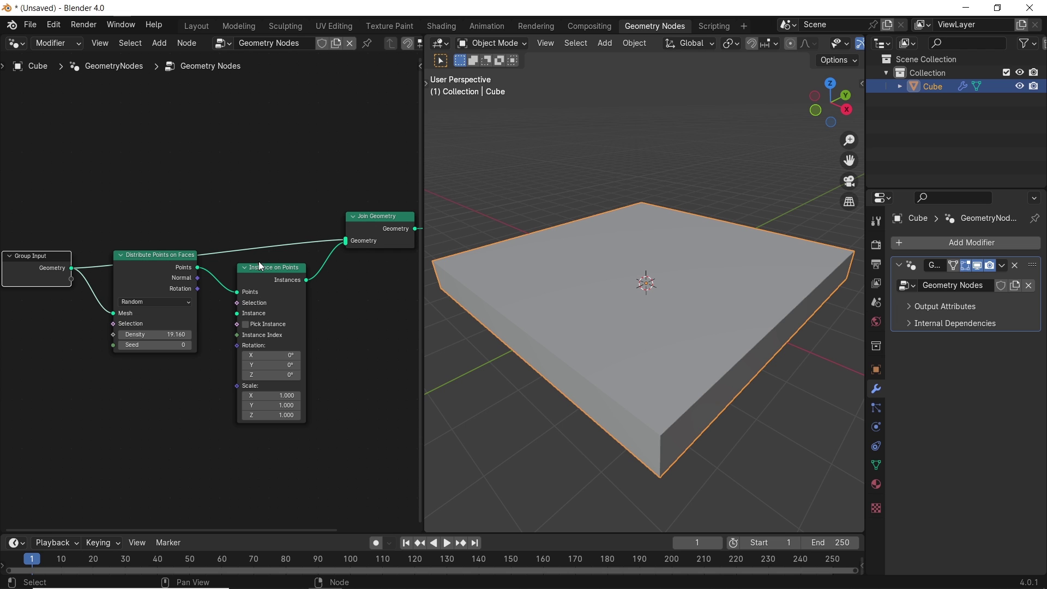
left_click(258, 261)
Move the scatter and instance nodes down and plug a new Ico Sphere into the Instance input.
left_click(168, 264, "shift")
left_click_drag(168, 263, 171, 296)
middle_click_drag(210, 426, 224, 357)
scroll(224, 356, "up", 1)
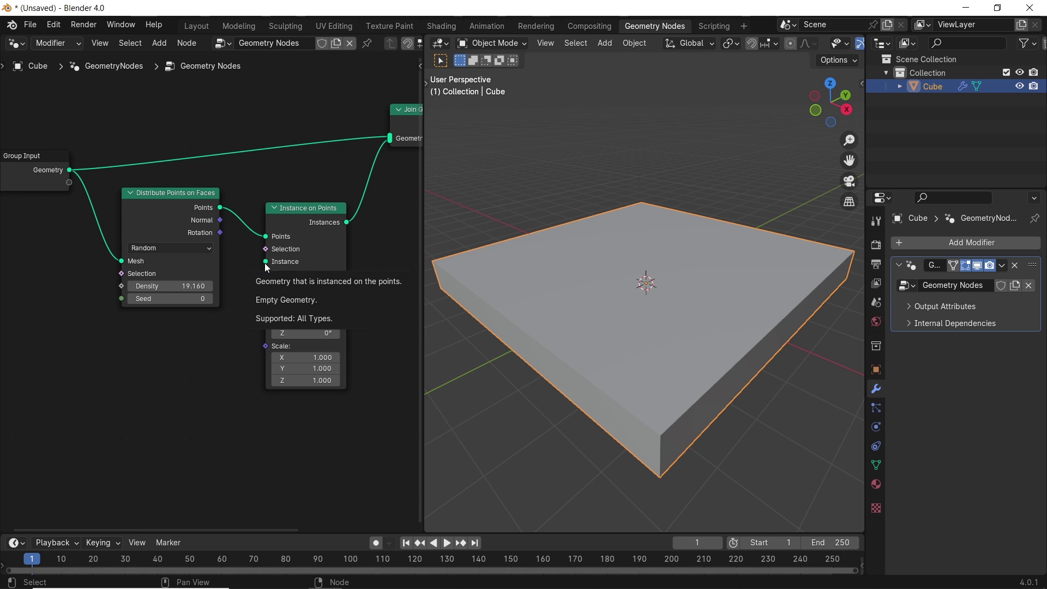
key("shift+a")
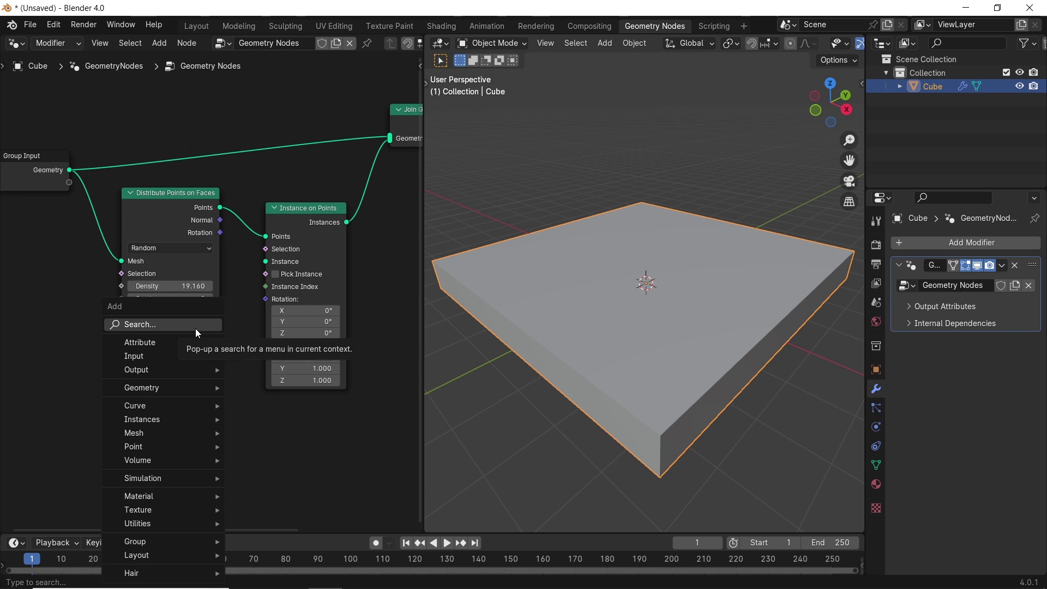
left_click(195, 329)
type("ico")
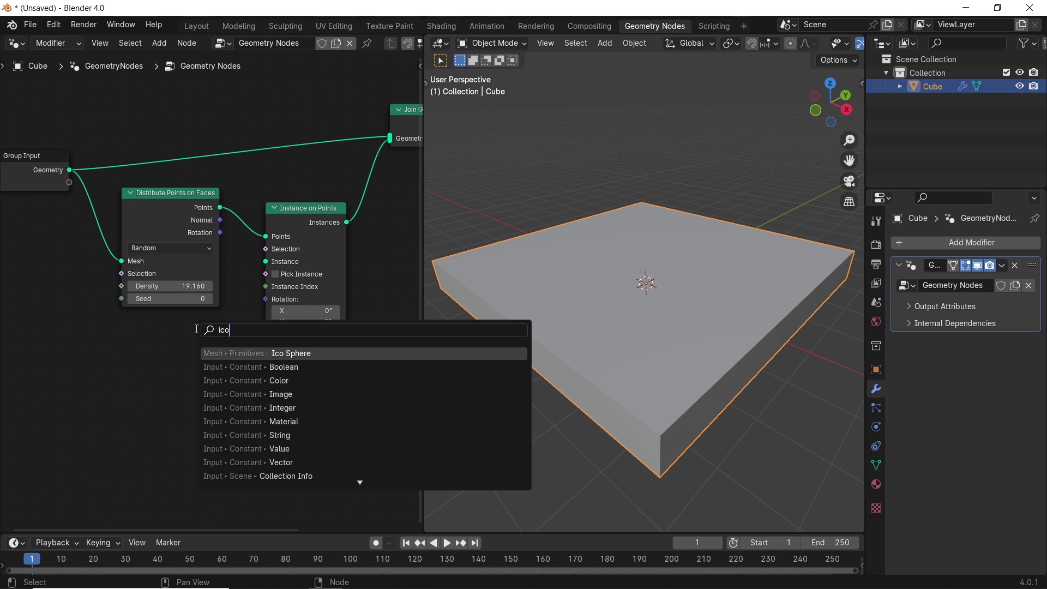
left_click(251, 354)
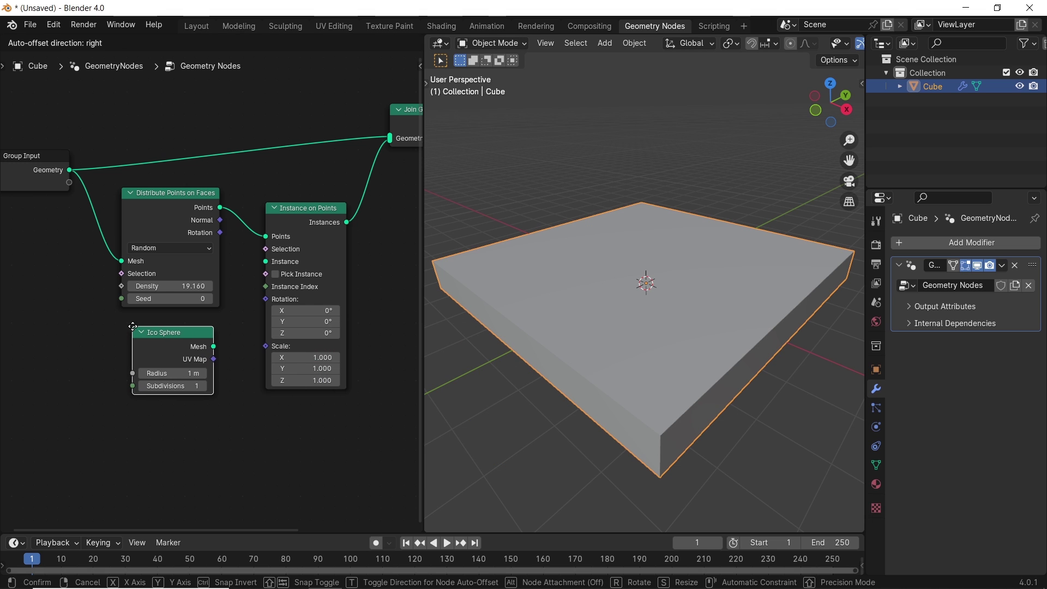
left_click(163, 332)
left_click_drag(214, 347, 265, 269)
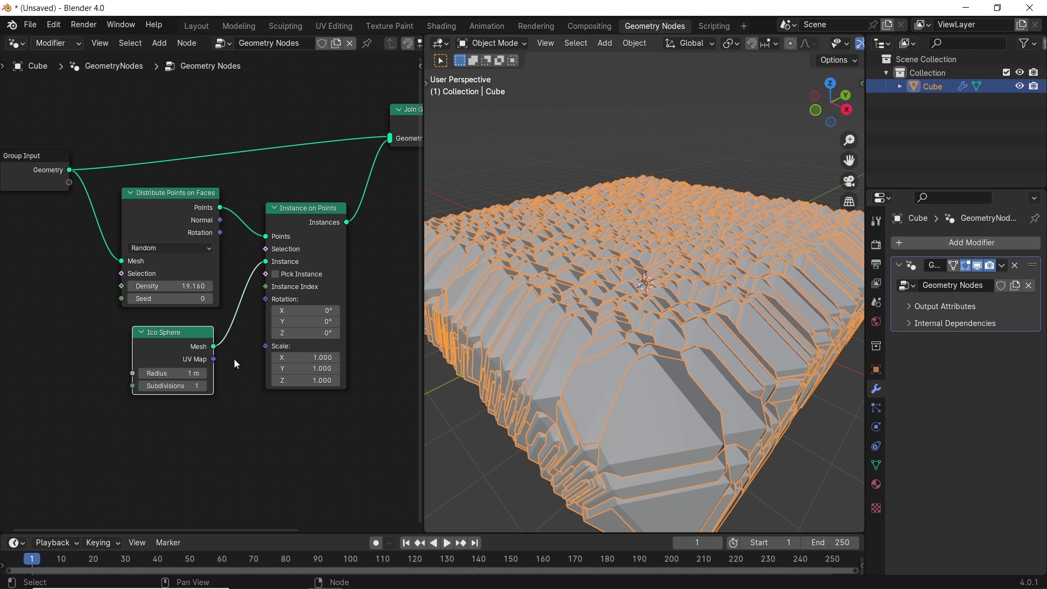
Set the Ico Sphere radius to 0.09 m and its subdivisions to 3.
left_click_drag(180, 373, 149, 373)
scroll(653, 434, "up", 8)
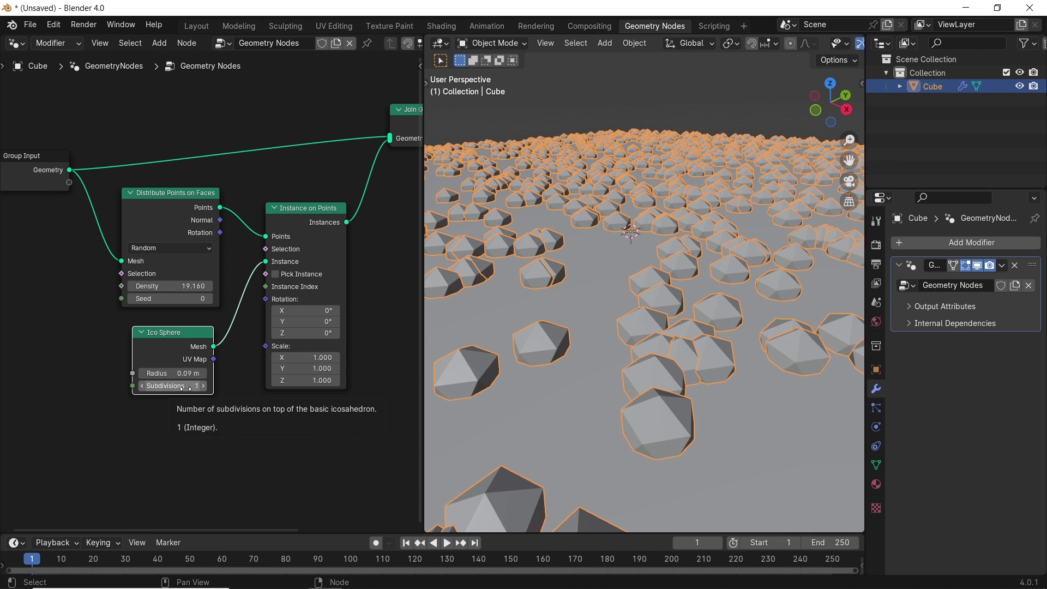
scroll(194, 388, "up", 3)
left_click(206, 338)
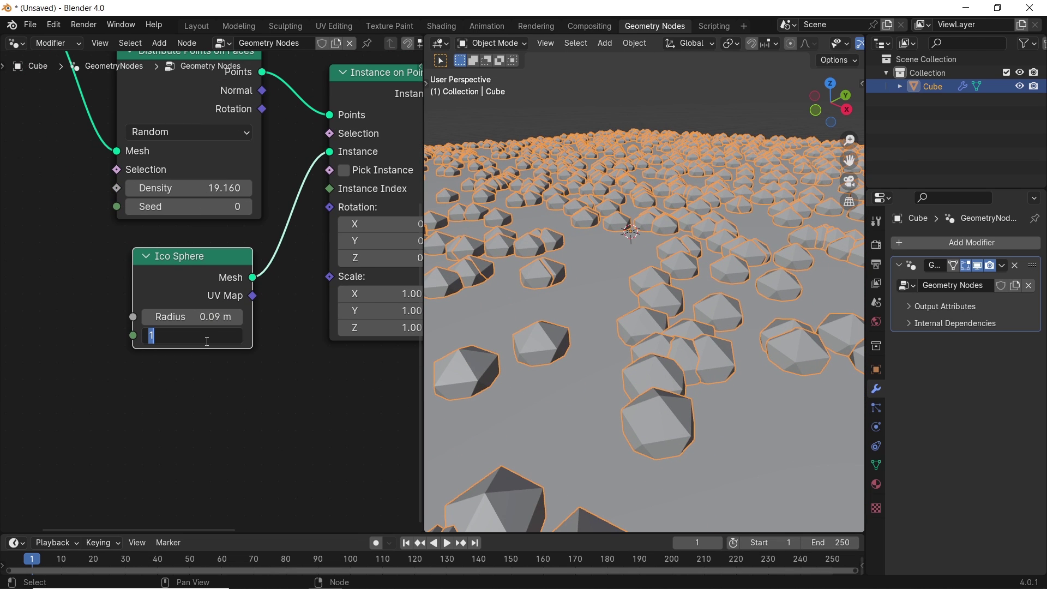
type("3")
key("Return")
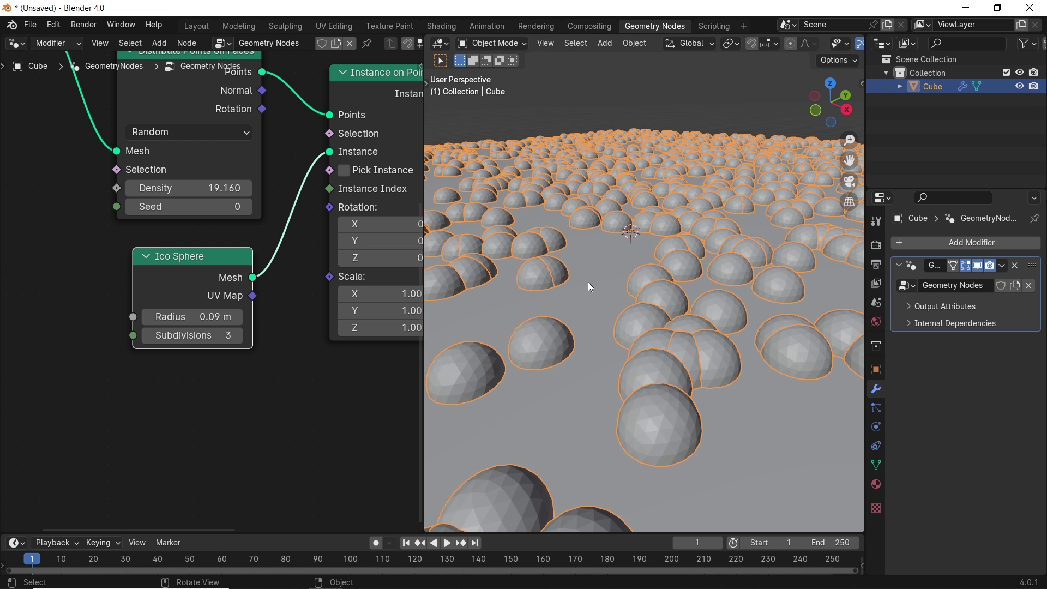
scroll(594, 361, "down", 8)
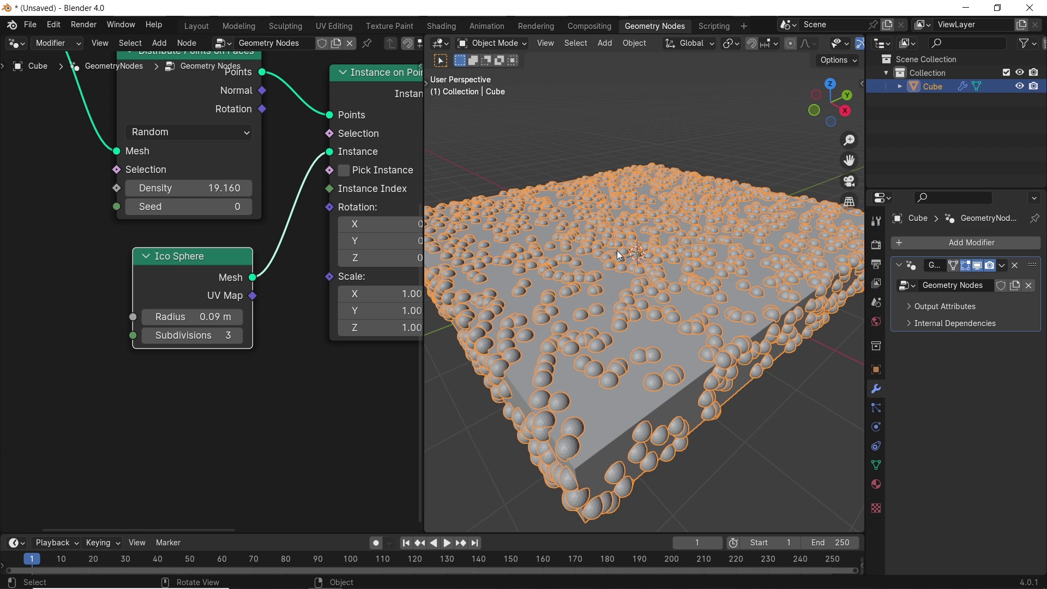
Add a UV Sphere, raise it along Z, scale it down, and shade it smooth.
key("shift+a")
mouse_move(612, 311)
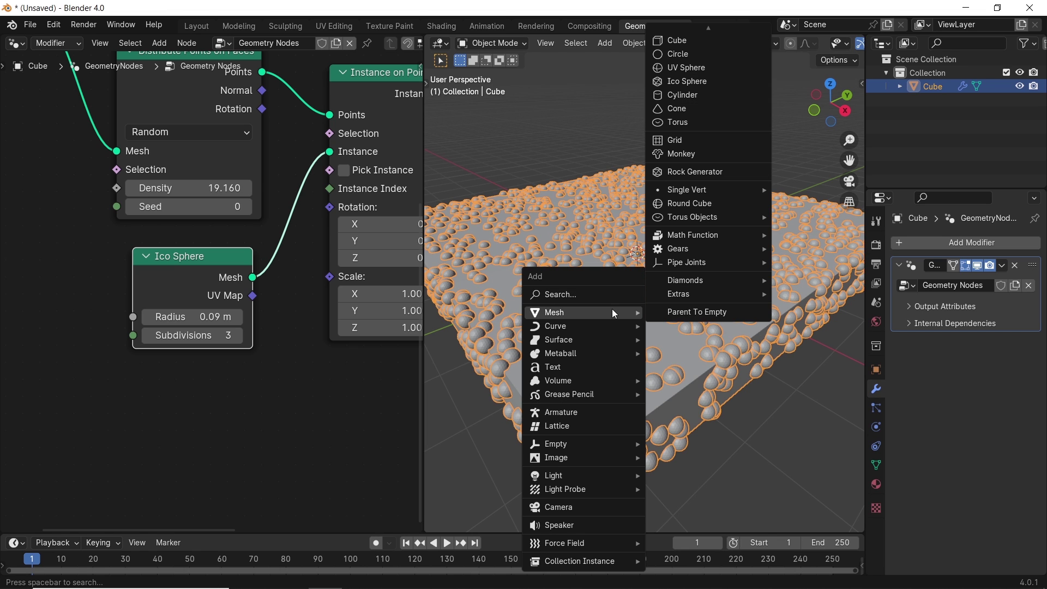
left_click(686, 69)
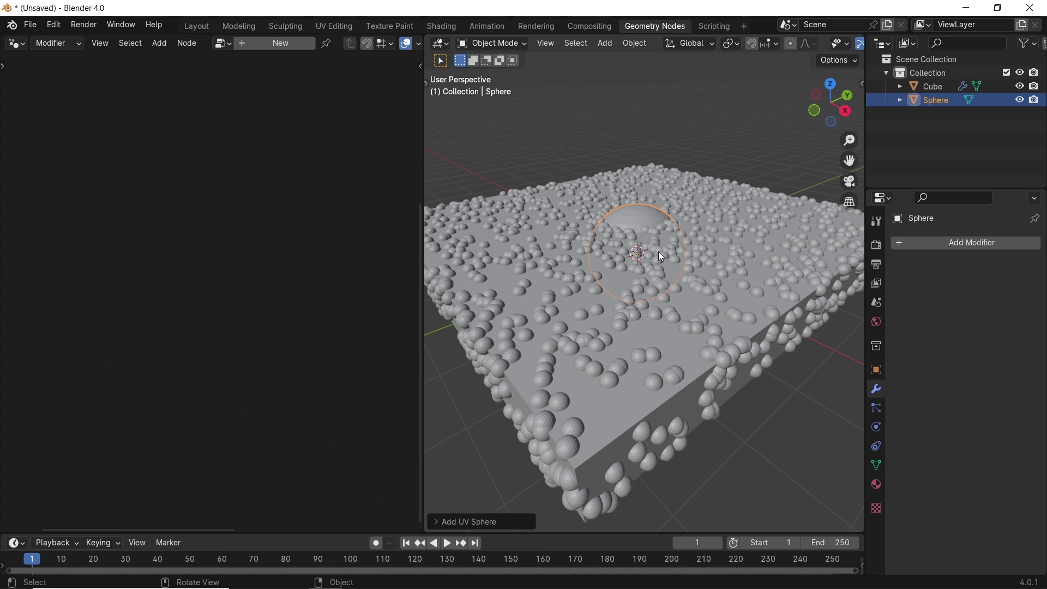
key("g")
key("z")
left_click(666, 211)
key("s")
left_click(658, 191)
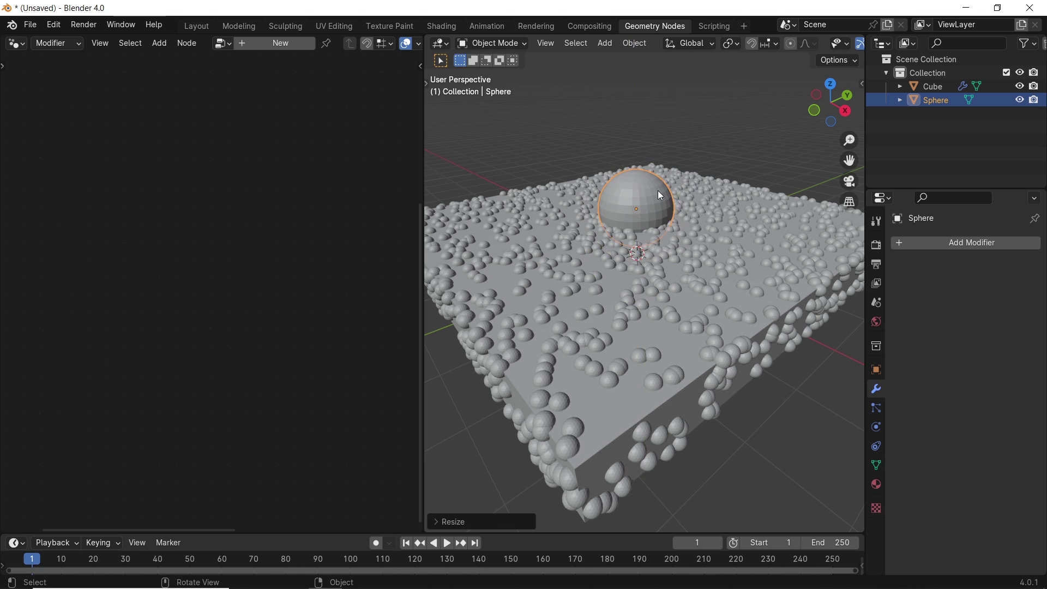
right_click(658, 191)
left_click(658, 191)
Select the cube, pin its node tree in the editor, then reselect the sphere.
left_click(639, 277)
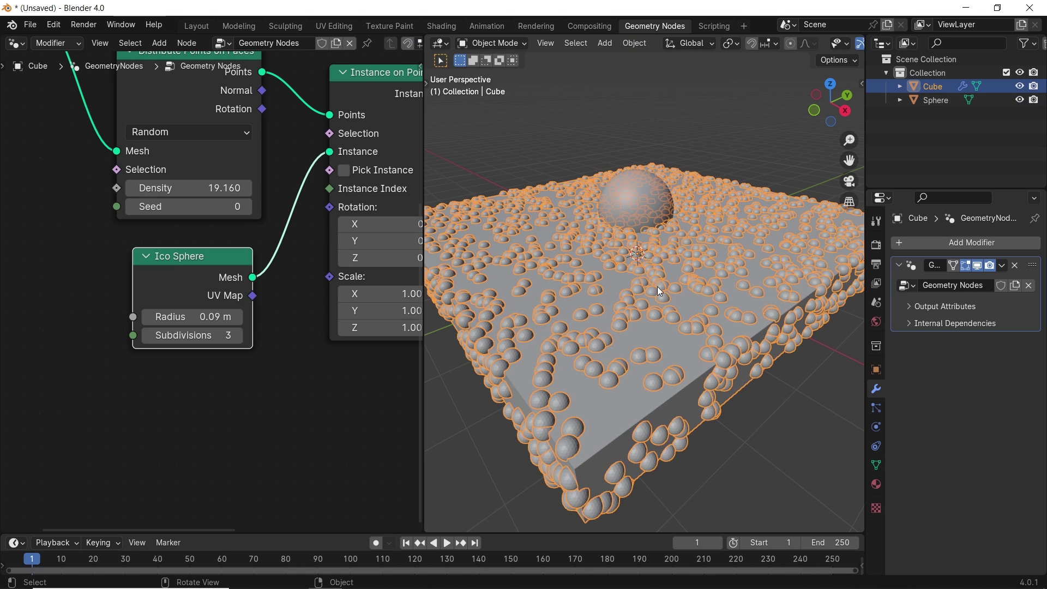
left_click(365, 47)
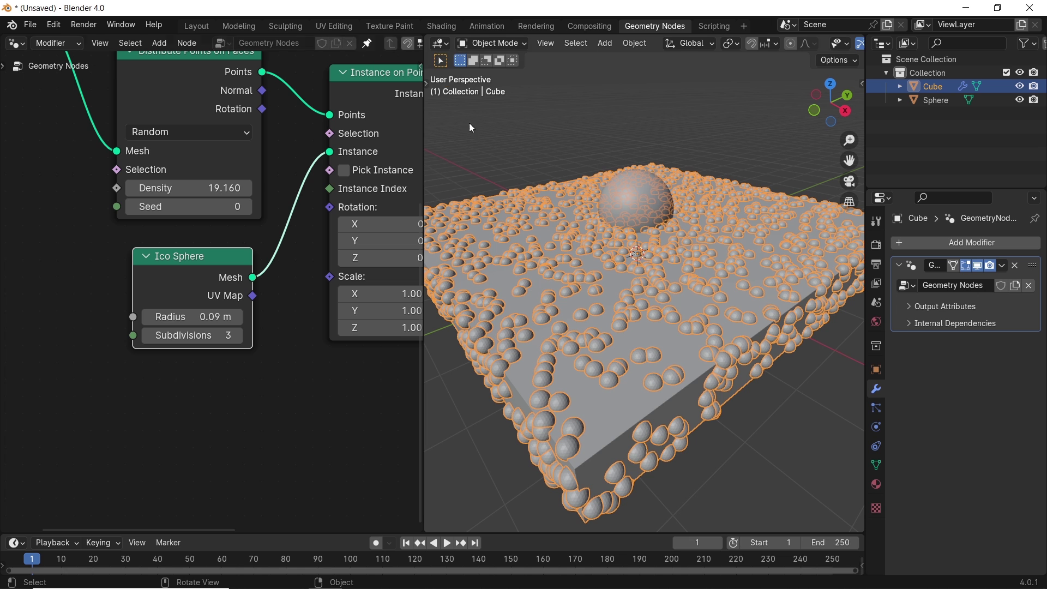
left_click(647, 194)
left_click(637, 204)
left_click(636, 203)
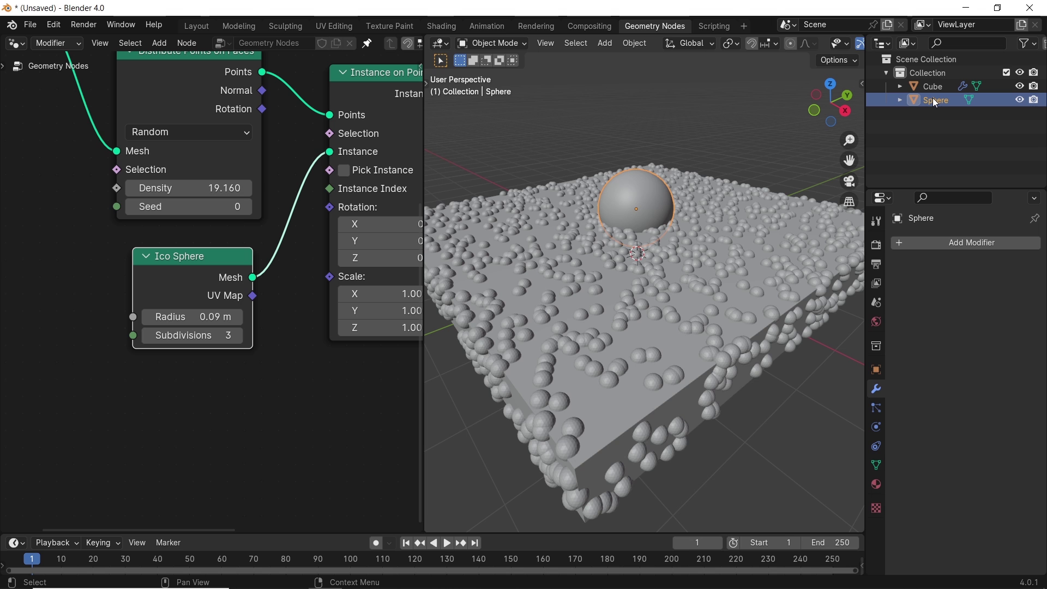
Drag the Sphere into the node tree and add a Geometry Proximity node from its geometry.
left_click_drag(932, 99, 102, 386)
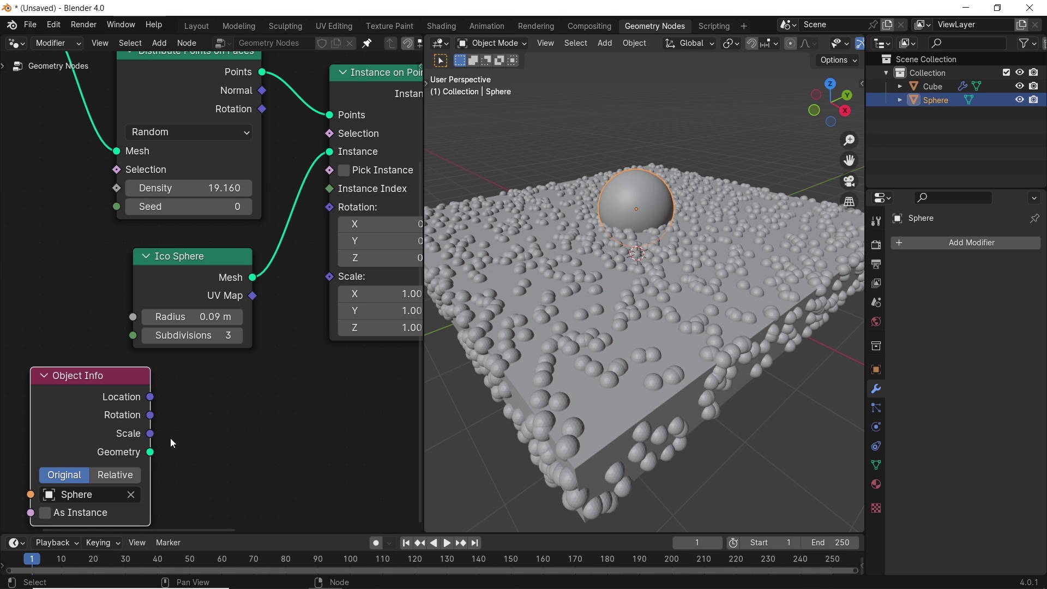
left_click_drag(153, 454, 244, 387)
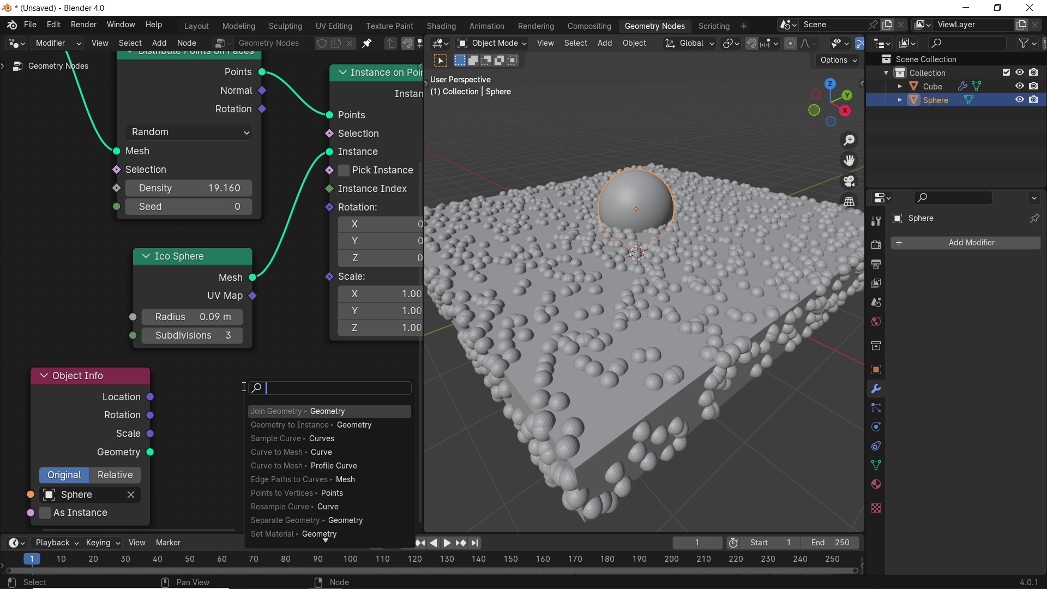
type("proxim")
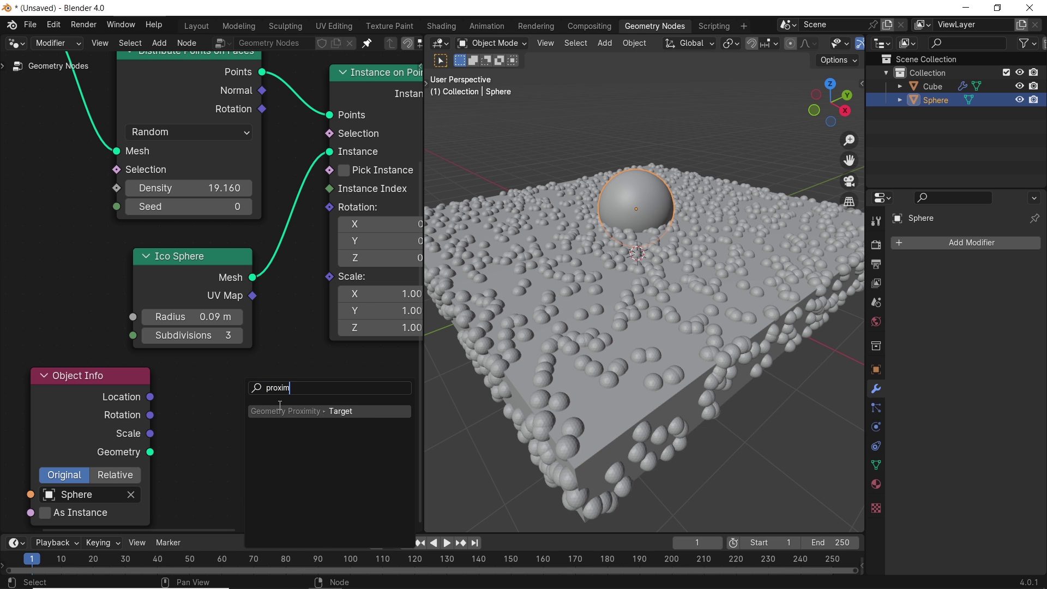
key("Return")
left_click(235, 406)
Connect the proximity Distance output to the Instance on Points Scale input.
scroll(240, 403, "down", 2)
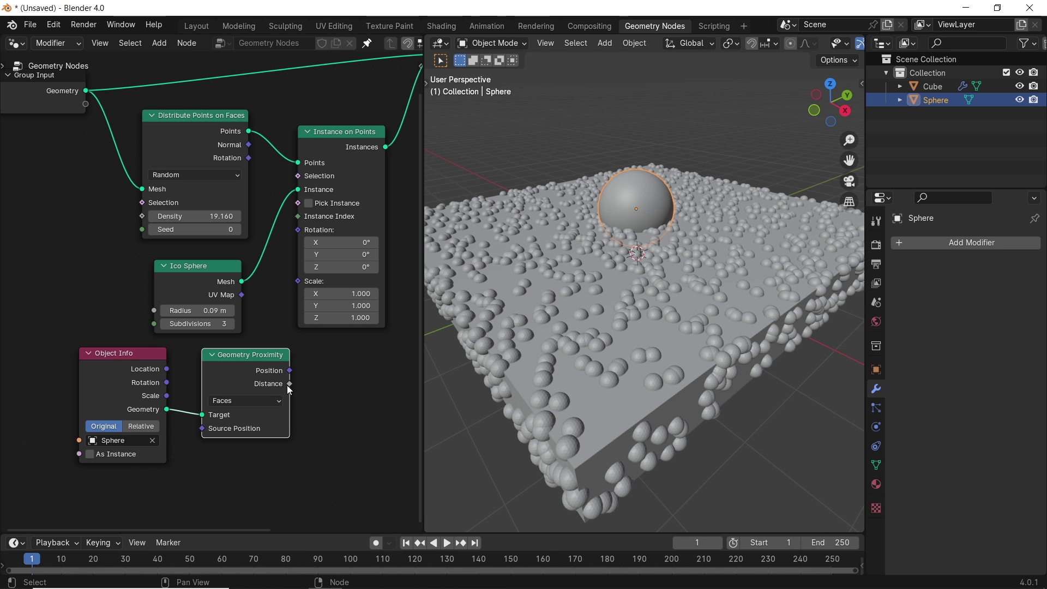
mouse_move(289, 385)
left_click_drag(290, 384, 297, 386)
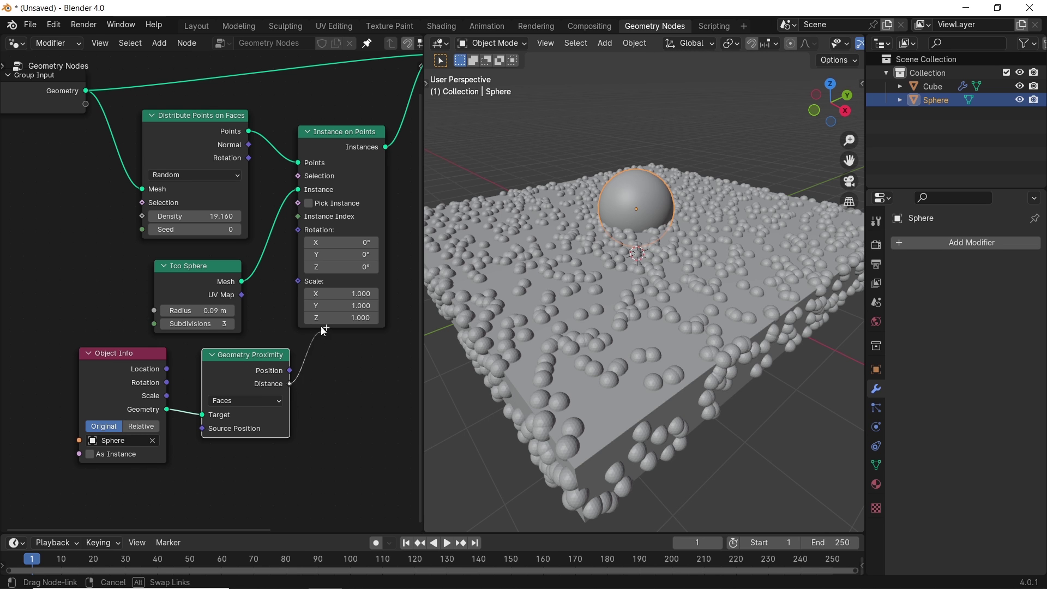
left_click_drag(323, 329, 300, 285)
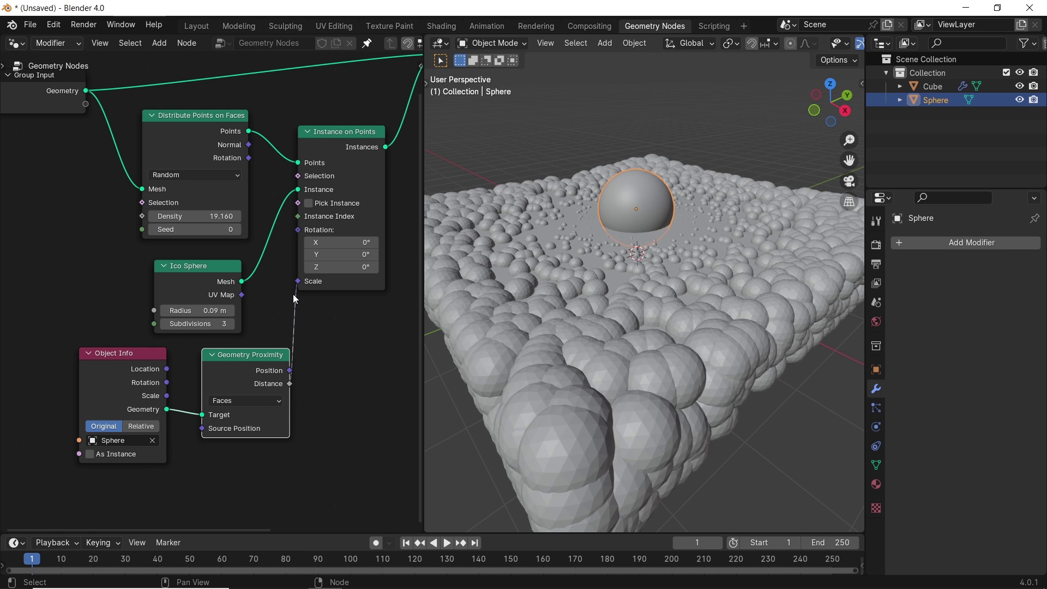
left_click_drag(228, 341, 137, 379)
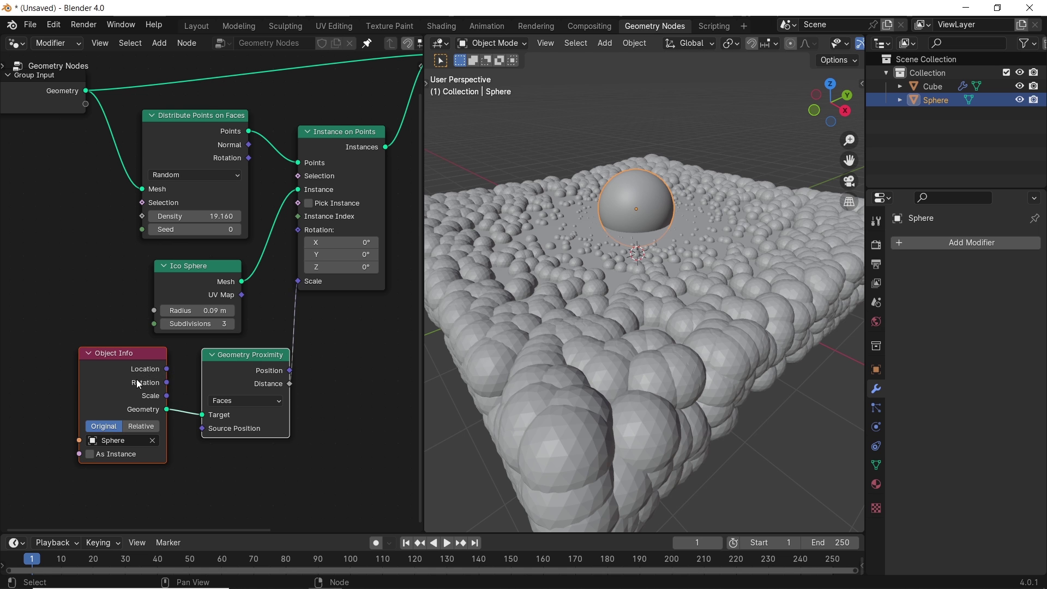
Shift the Object Info and proximity nodes left and test-move the sphere horizontally.
left_click_drag(227, 372, 163, 373)
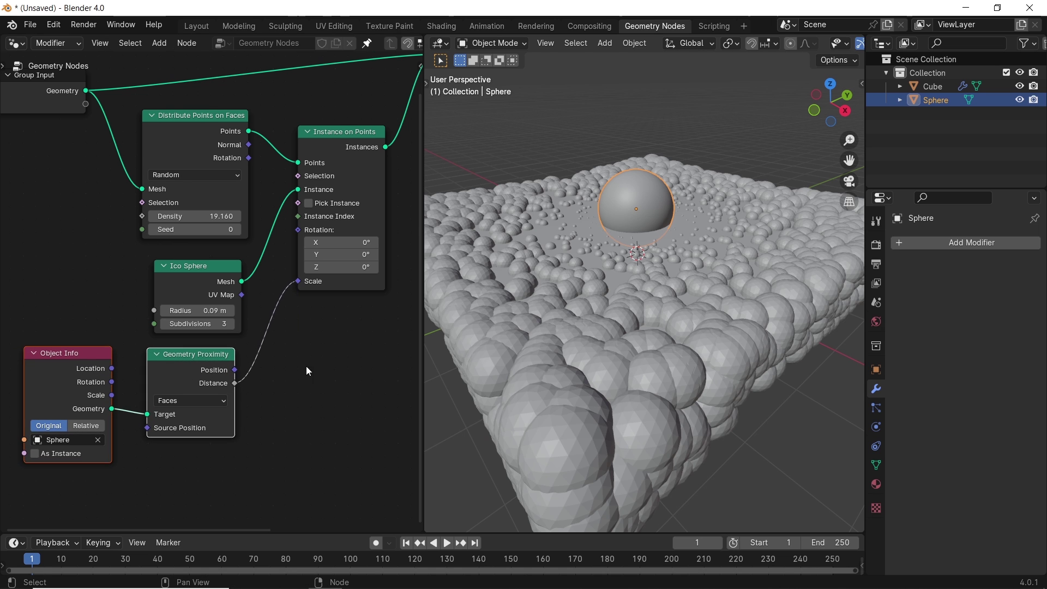
key("g")
key("shift+z")
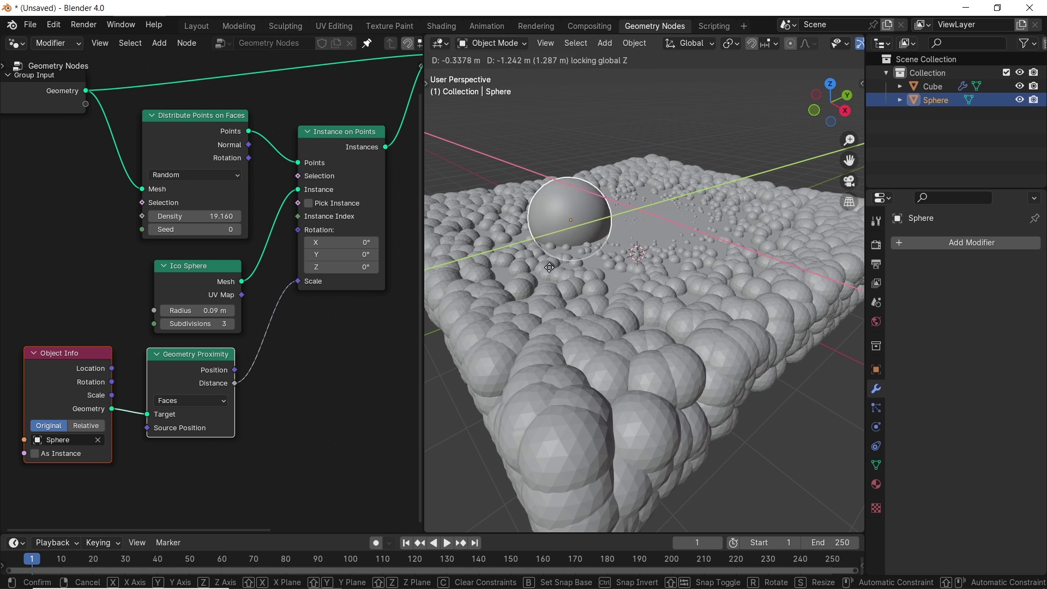
left_click(624, 253)
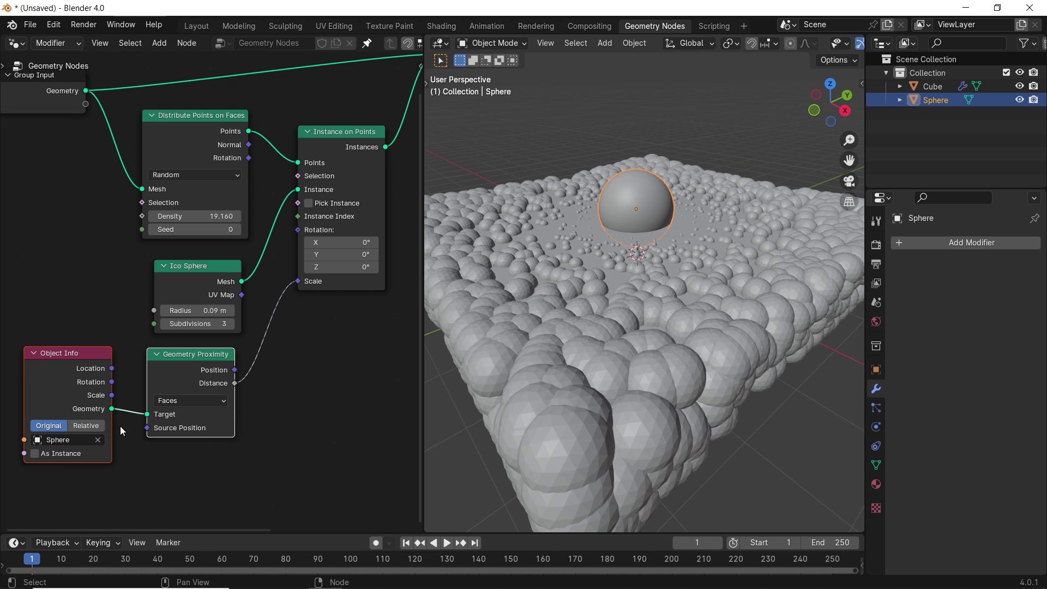
Switch Object Info to Relative and slide the sphere across the slab to check the studs follow.
left_click(96, 425)
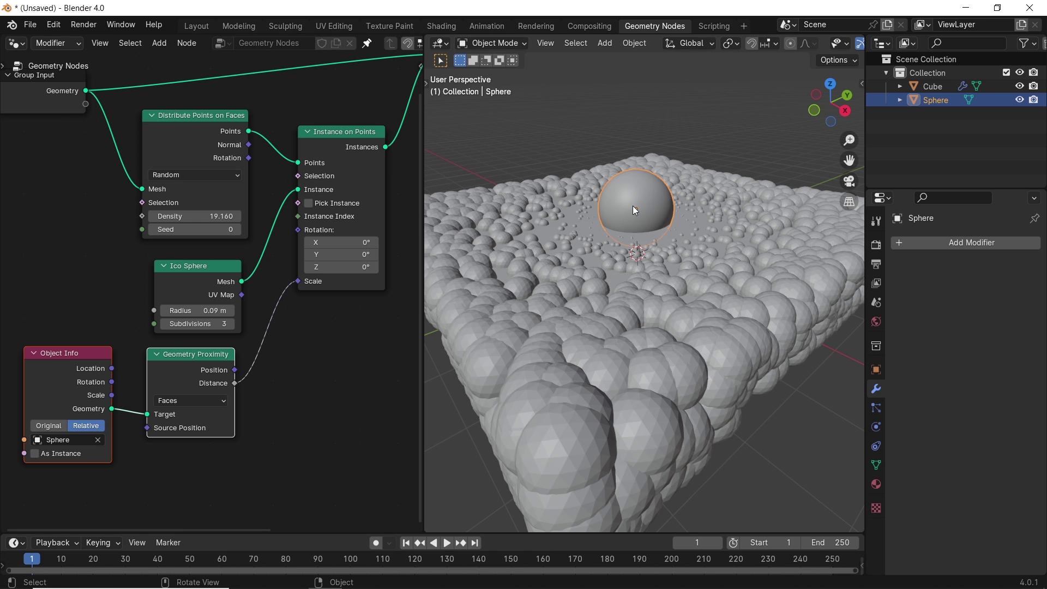
key("g")
key("shift+z")
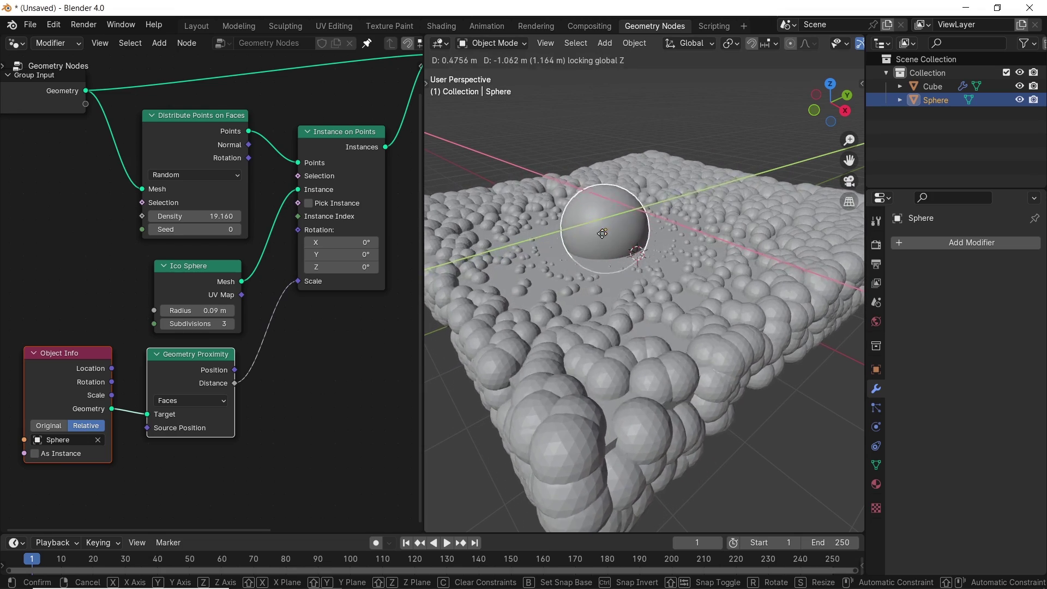
left_click(634, 213)
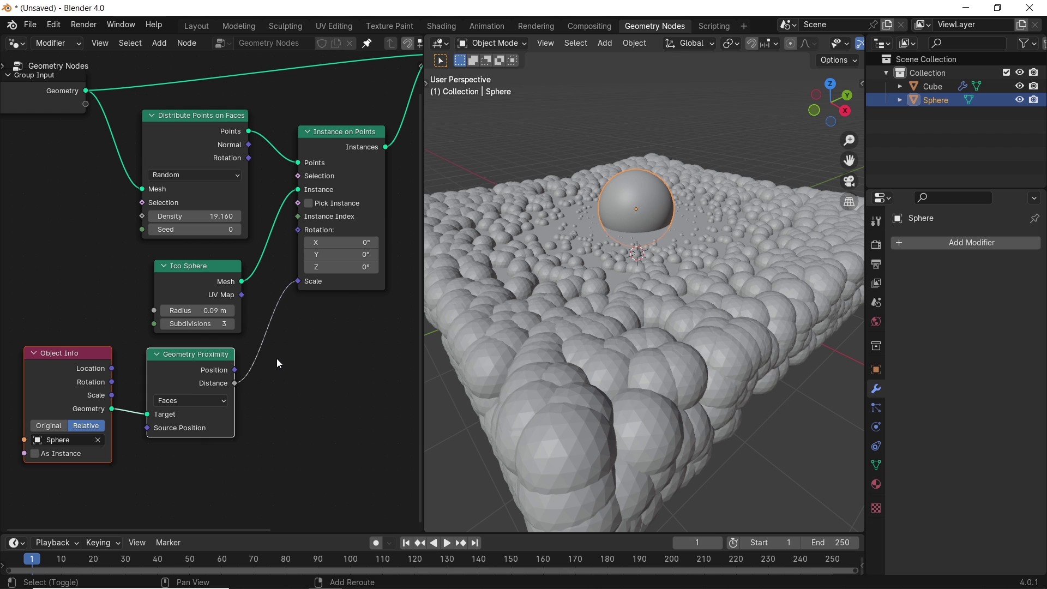
key("shift+a")
Drop a Map Range node onto the Distance-to-Scale link.
left_click(269, 251)
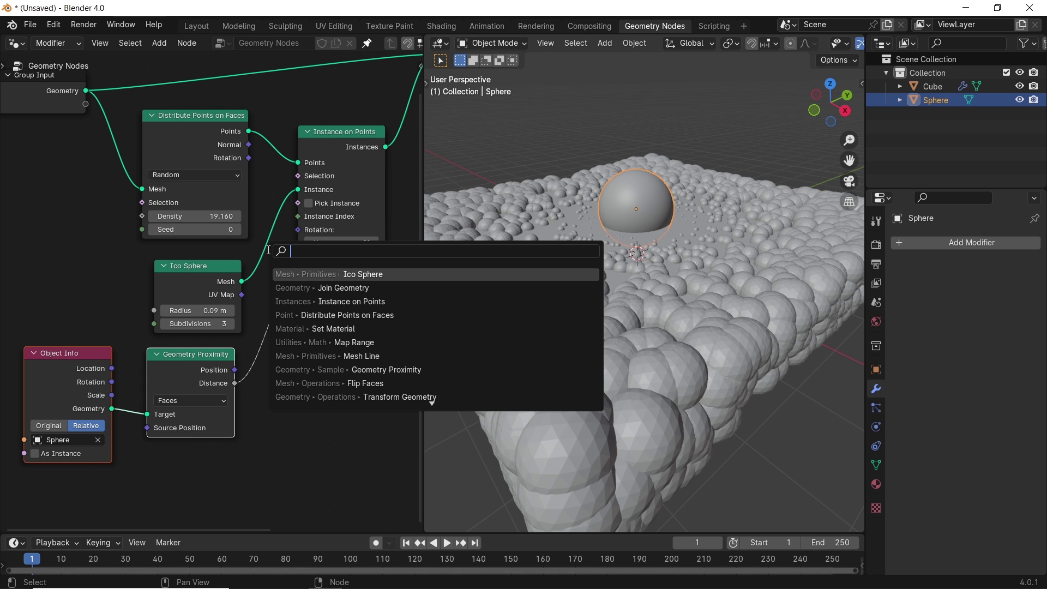
type("map")
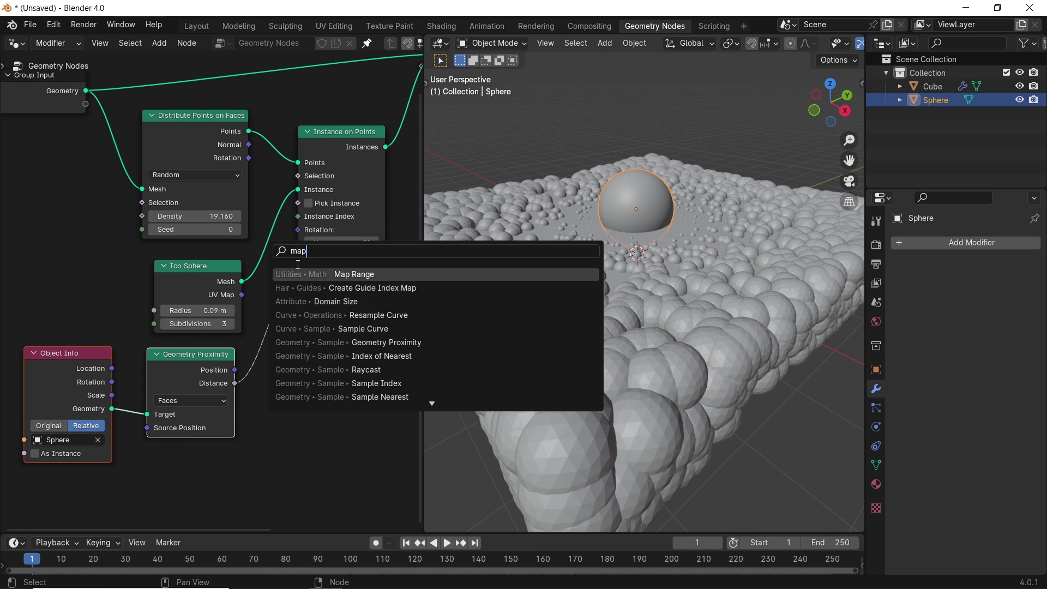
left_click(335, 273)
left_click(285, 332)
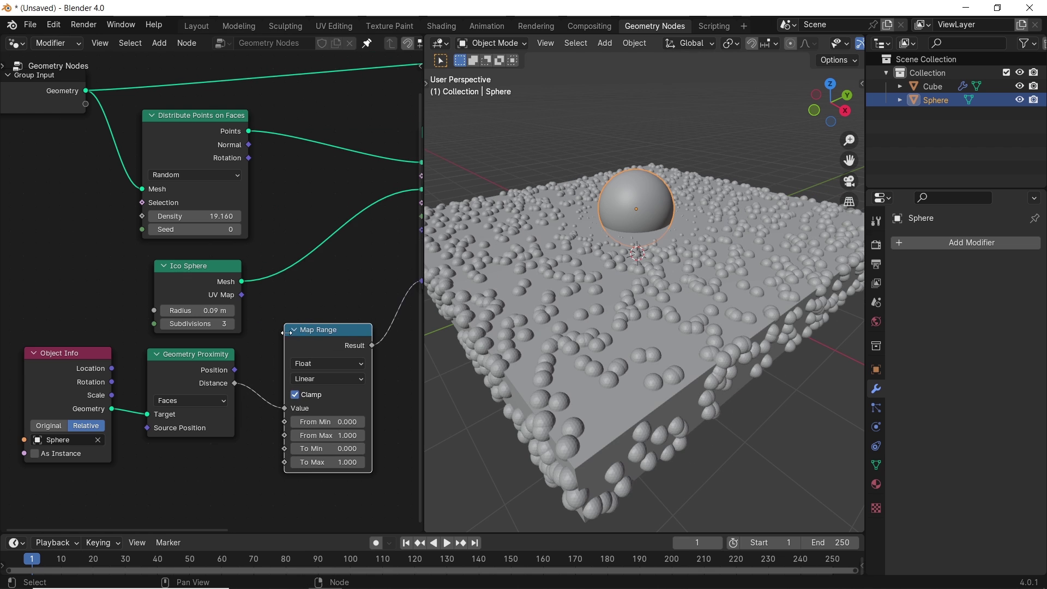
scroll(302, 326, "down", 1)
middle_click_drag(302, 326, 261, 332)
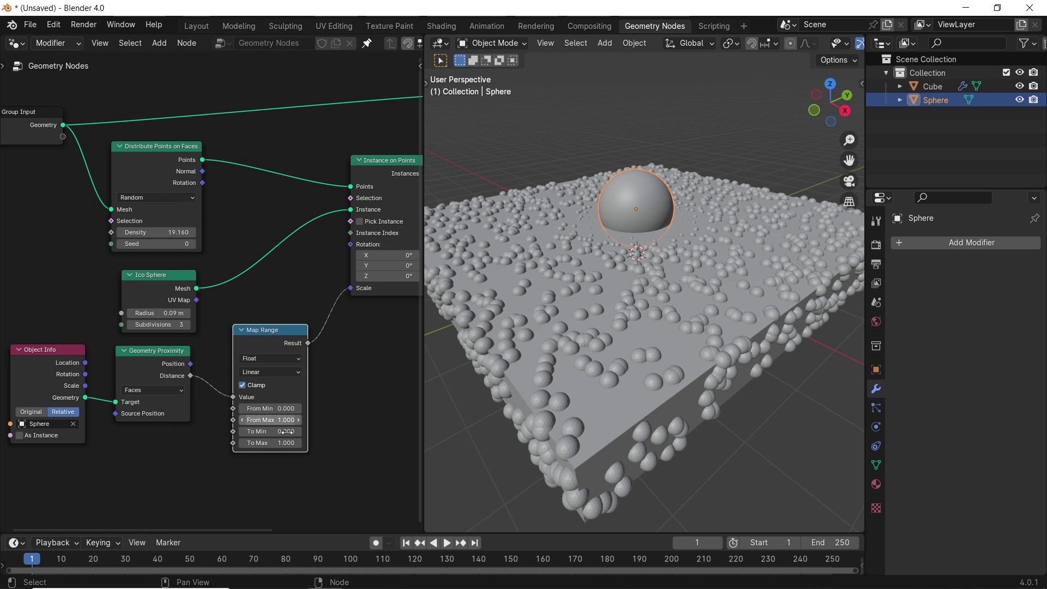
scroll(305, 328, "up", 3)
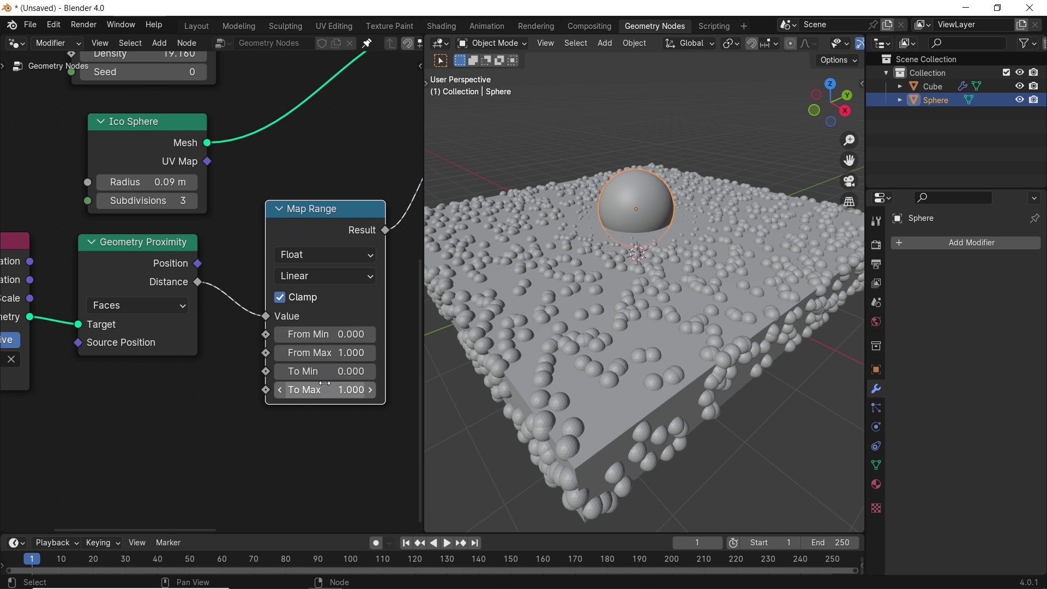
Set the Map Range To Min to 1 and To Max to 0.
left_click(325, 378)
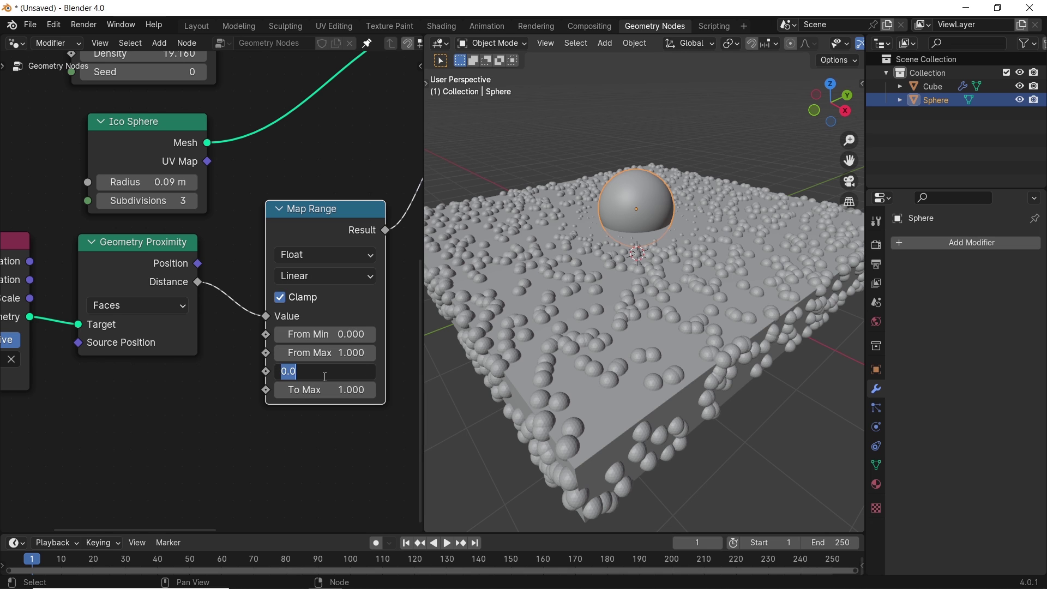
type("1")
key("Return")
left_click(325, 386)
type("0")
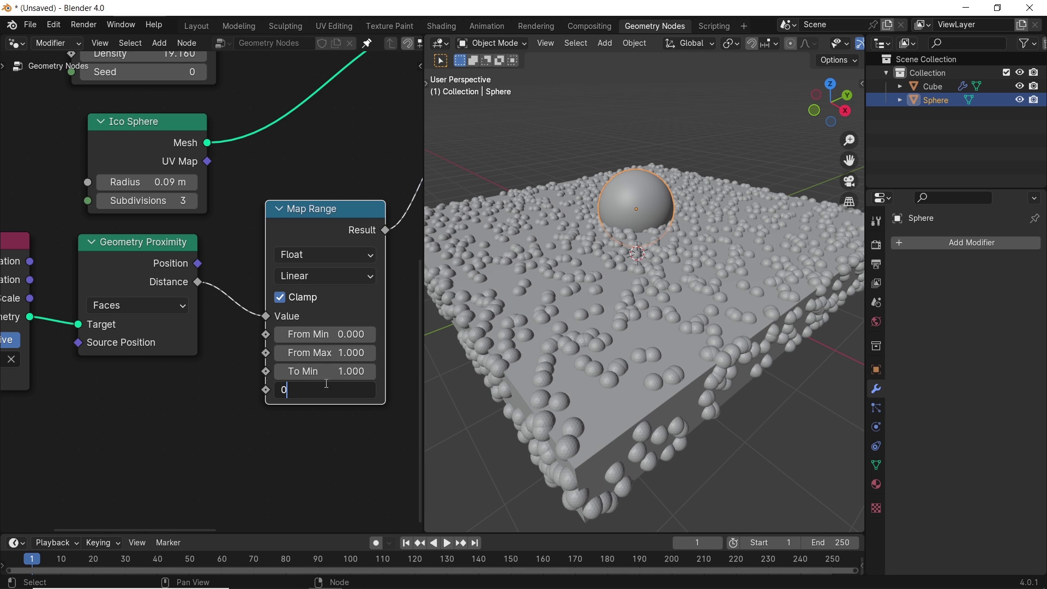
key("Return")
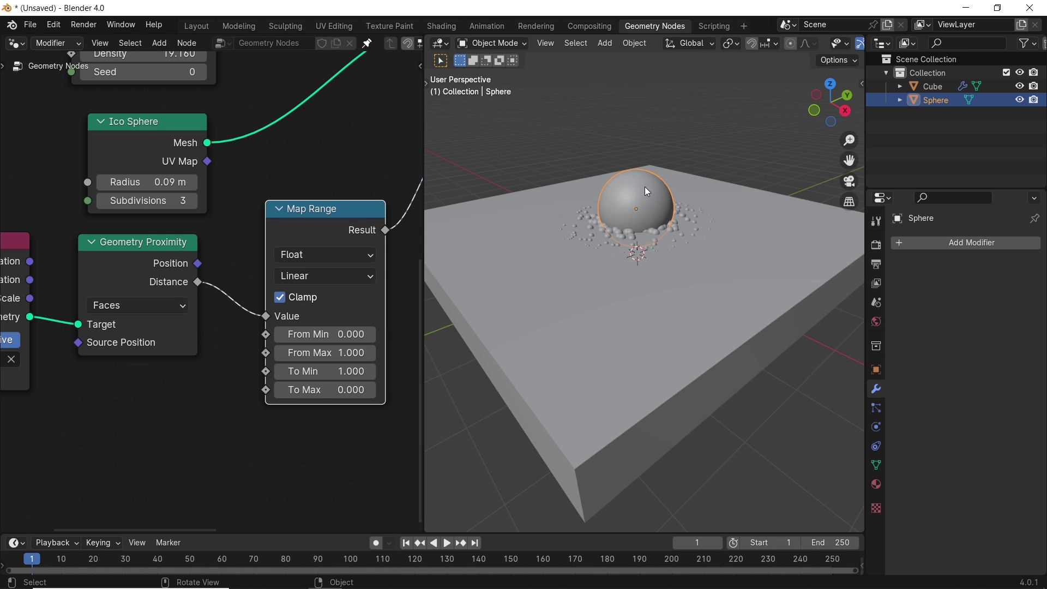
Move the sphere to a new spot on the slab and lower From Max to 0.550.
key("g")
key("shift+z")
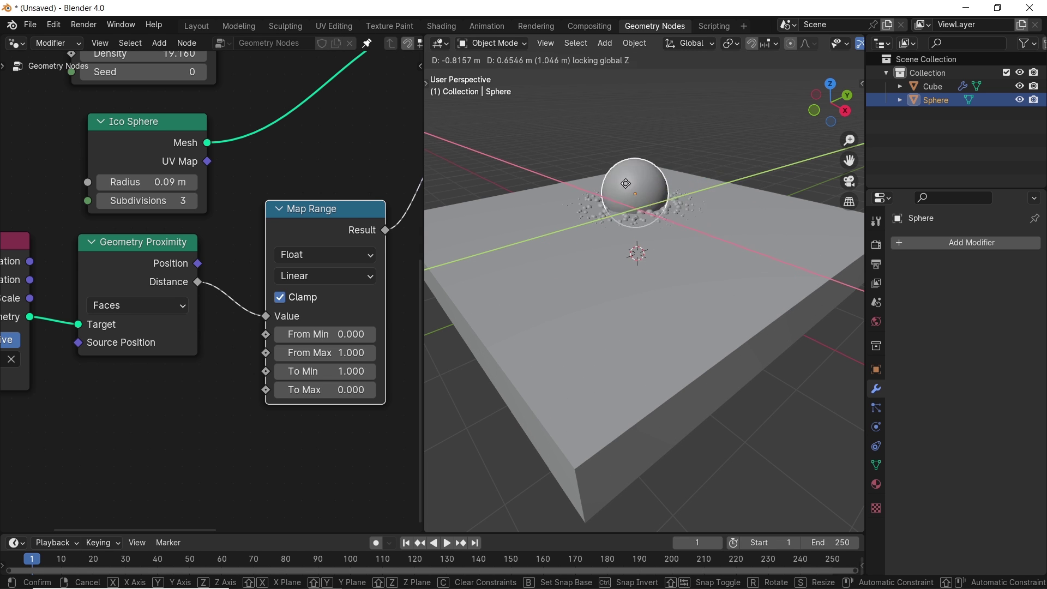
left_click(599, 305)
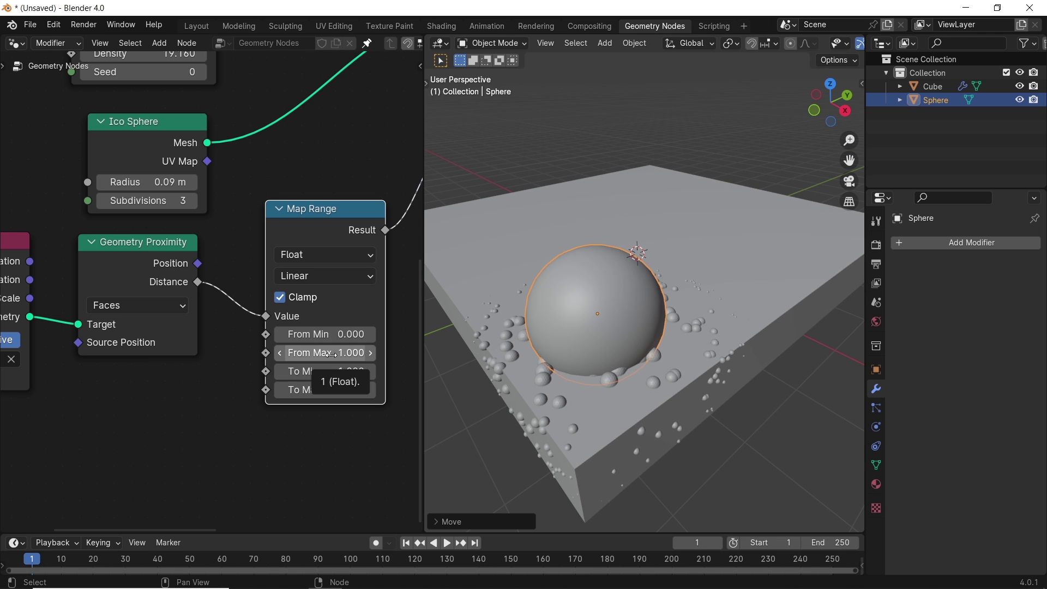
left_click_drag(331, 355, 360, 334)
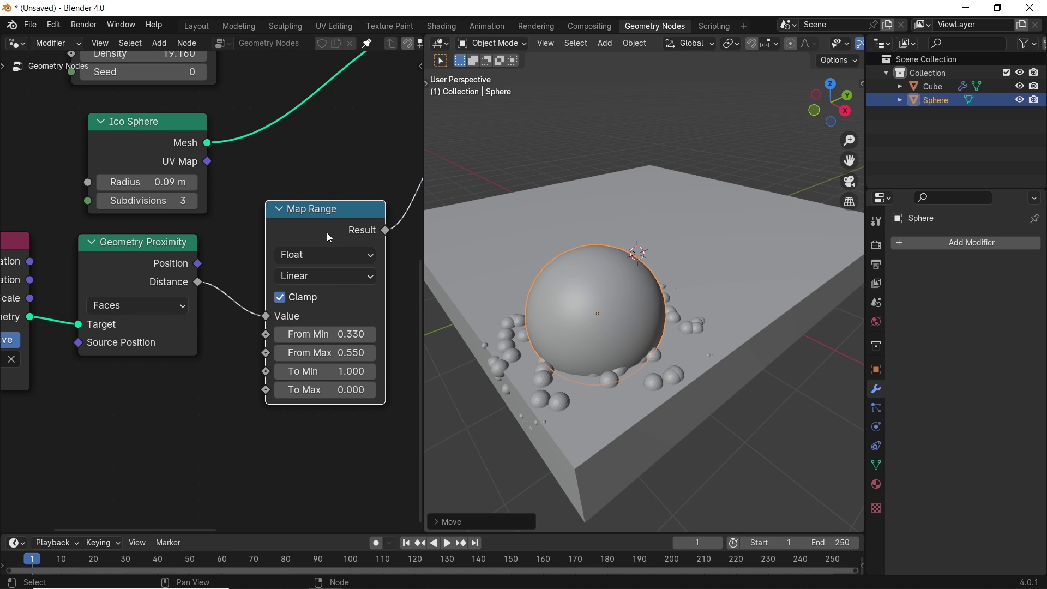
Replace the Map Range with a Color Ramp node on the Distance link.
key("ctrl+x")
key("shift+a")
left_click(332, 267)
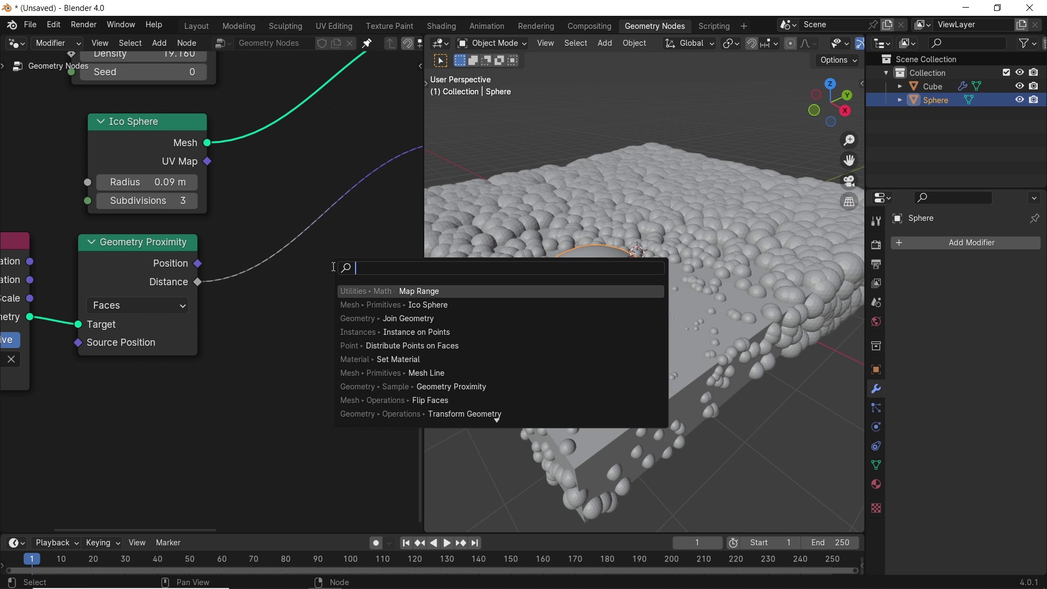
type("color")
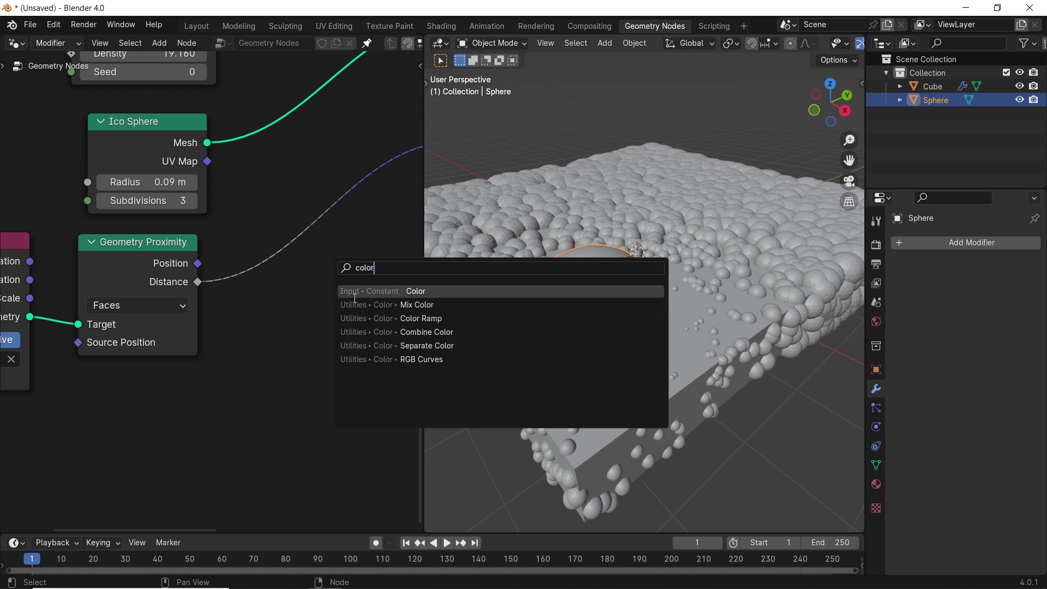
left_click(382, 318)
left_click(300, 323)
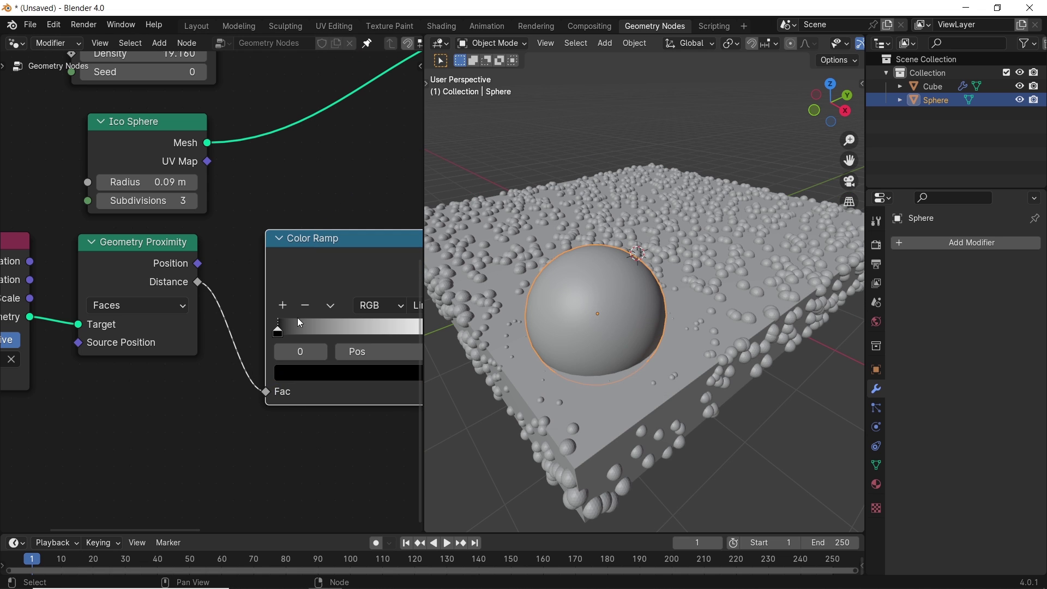
middle_click_drag(303, 319, 231, 268)
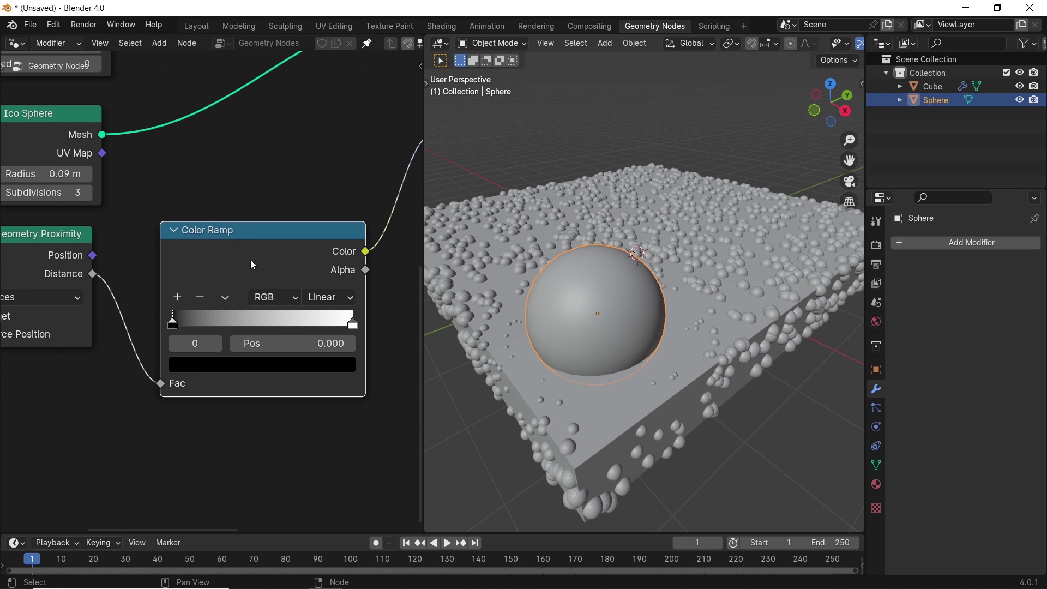
Flip the Color Ramp to white-to-black and pull its black and white stops closer together.
left_click(226, 298)
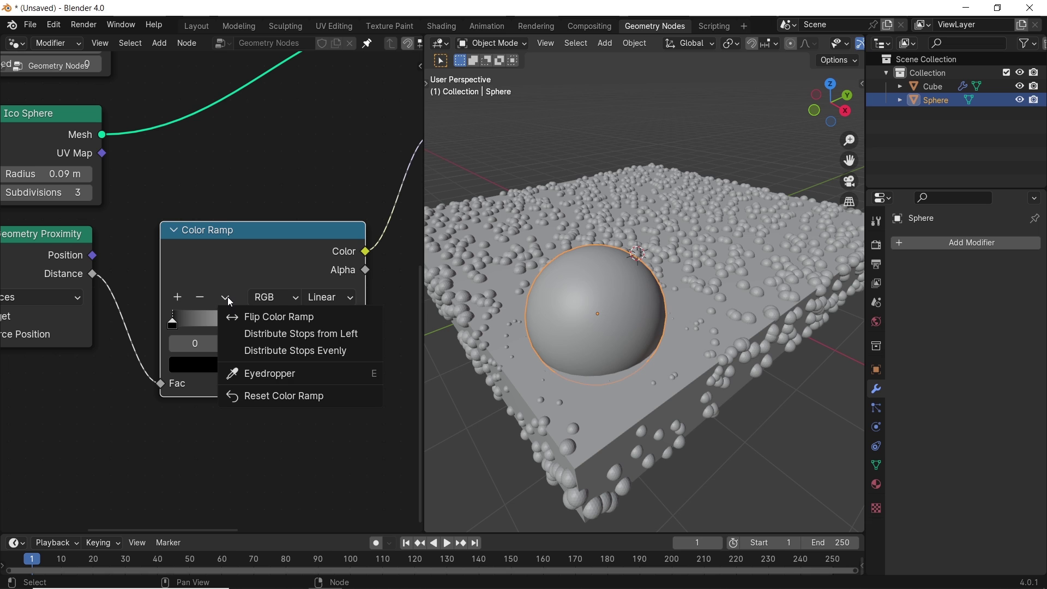
left_click(286, 316)
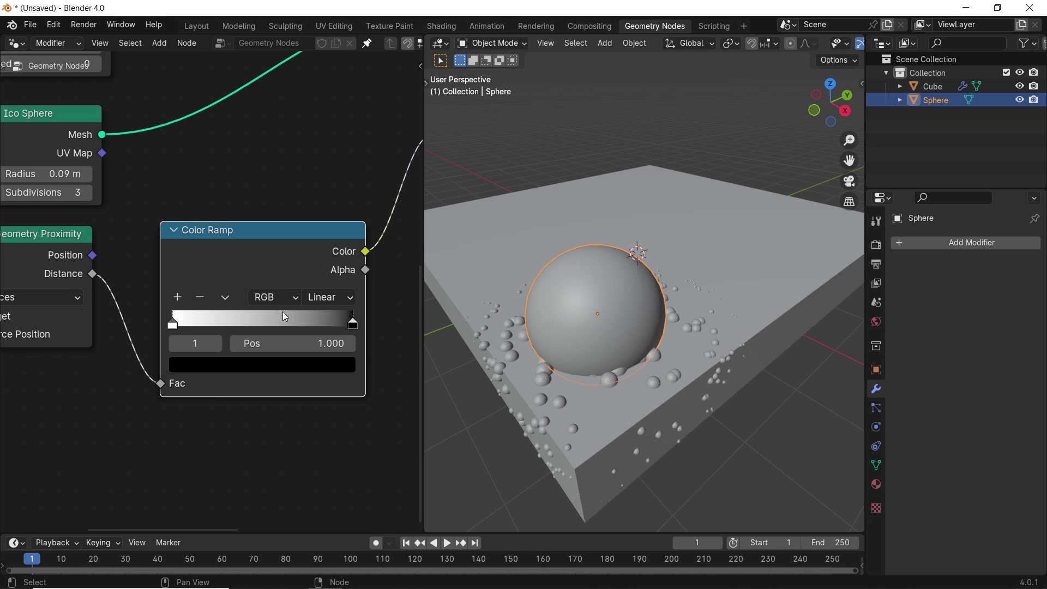
left_click_drag(353, 325, 279, 328)
left_click_drag(177, 321, 224, 325)
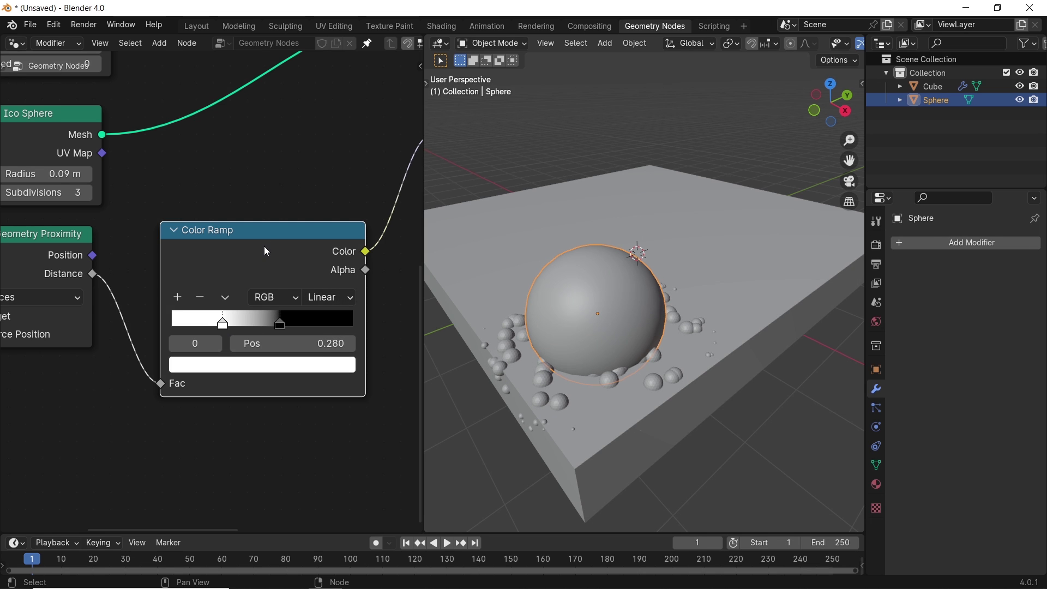
Delete the Sphere's Object Info node.
scroll(264, 247, "down", 2)
scroll(256, 251, "left", 2, "ctrl")
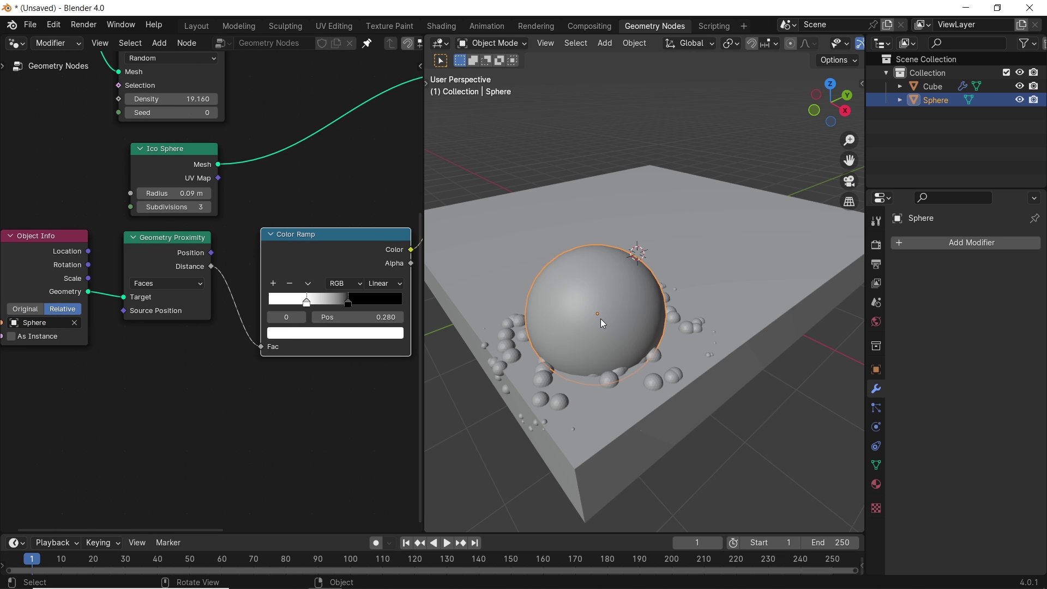
left_click(51, 244)
key("x")
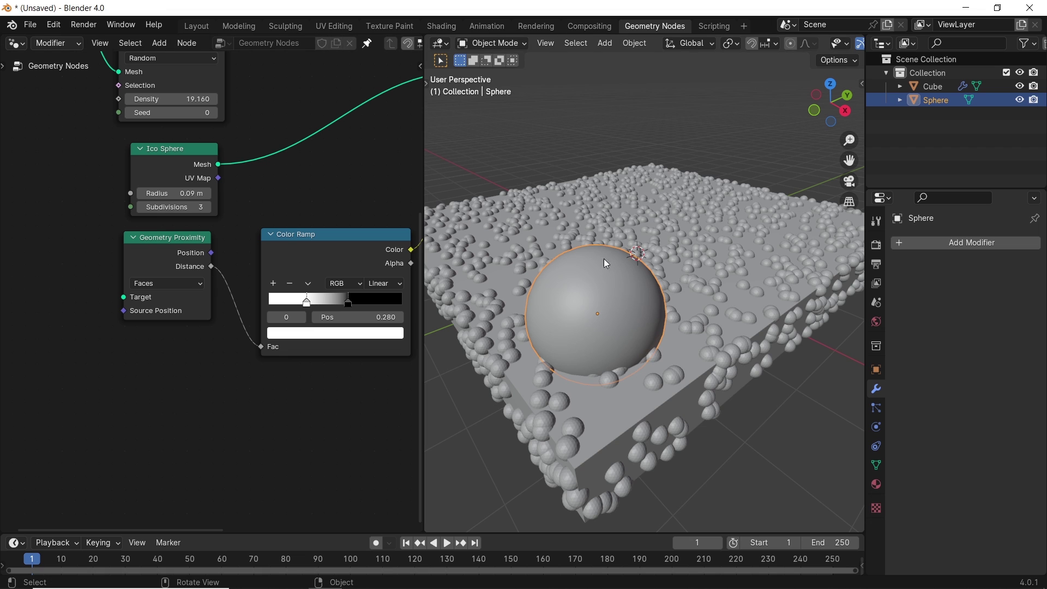
Delete the Sphere and add a sphere-shaped Empty in its place.
key("x")
left_click(601, 282)
key("shift+a")
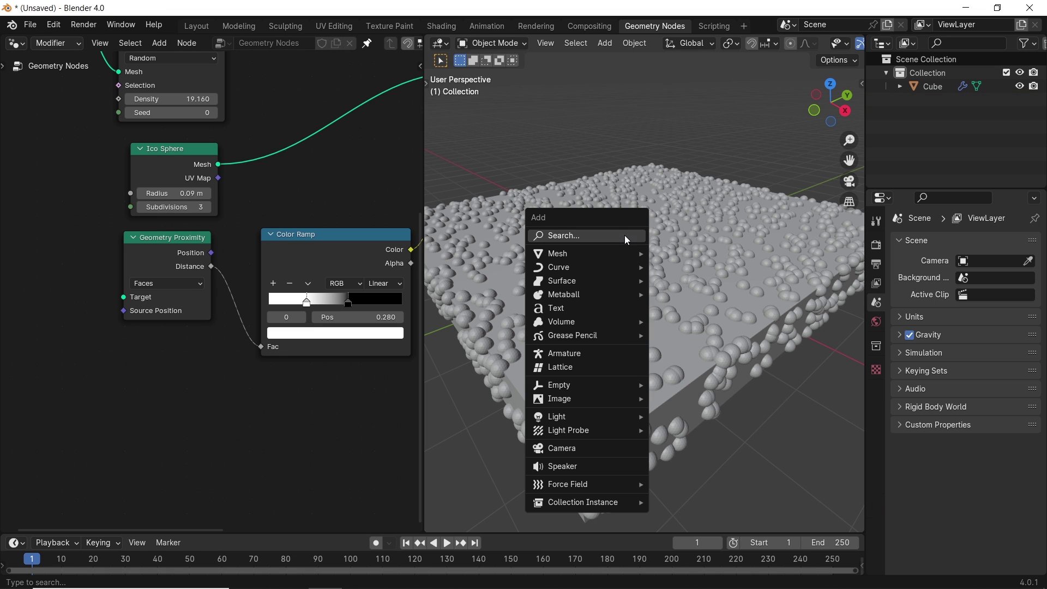
mouse_move(616, 385)
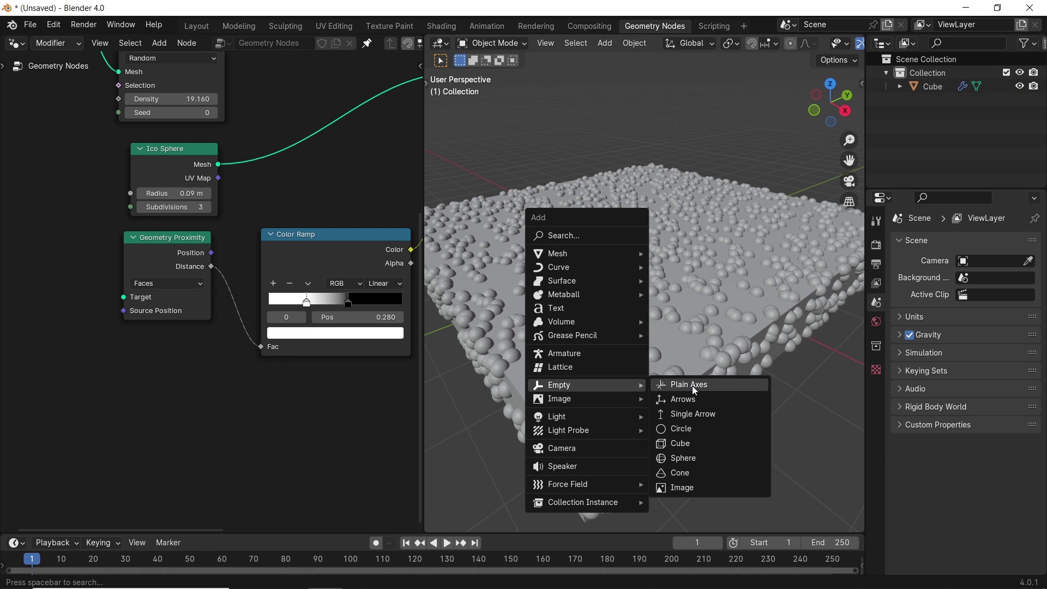
left_click(695, 458)
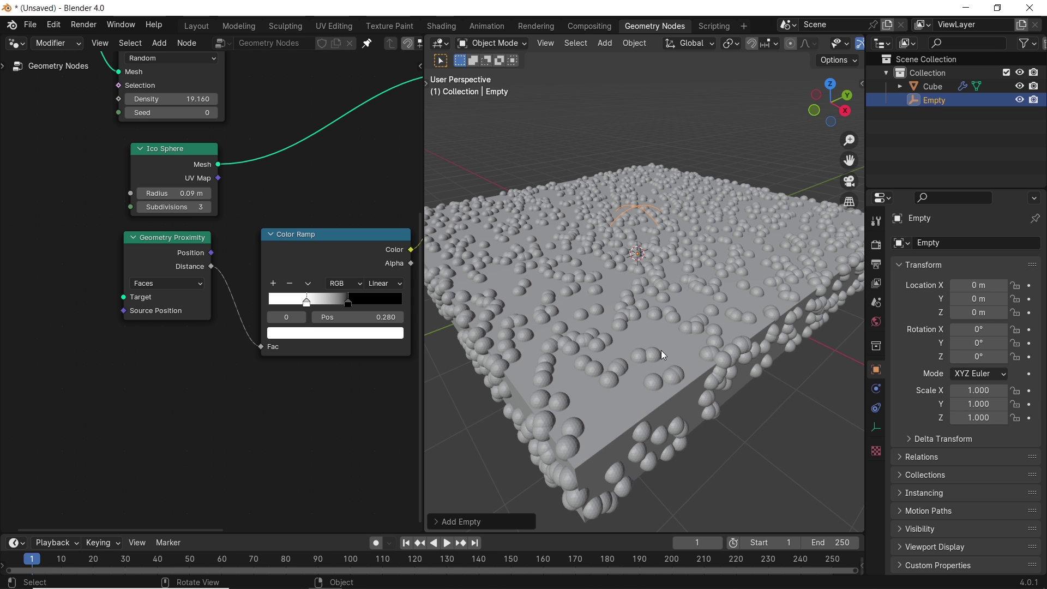
Enlarge the Empty, move it over the cube's front area, and apply its scale.
key("s")
left_click(712, 283)
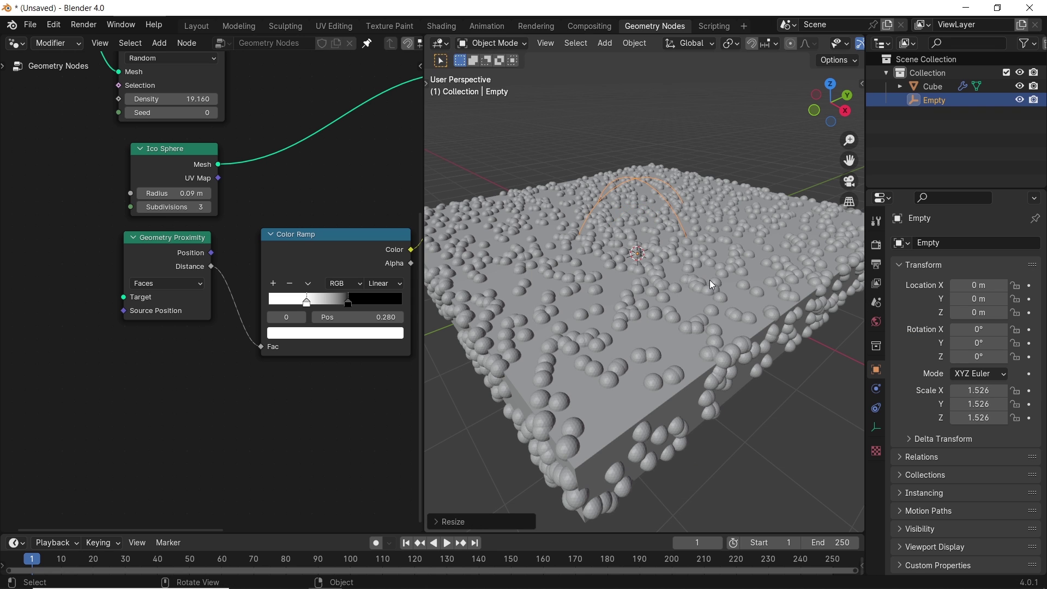
key("g")
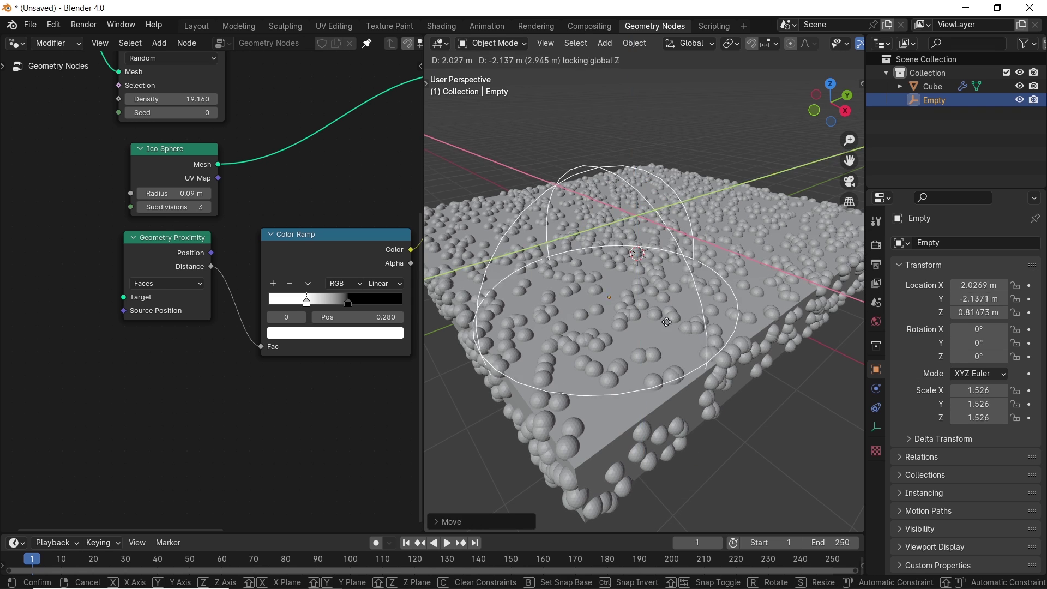
key("s")
left_click(670, 304)
key("ctrl+a")
left_click(670, 304)
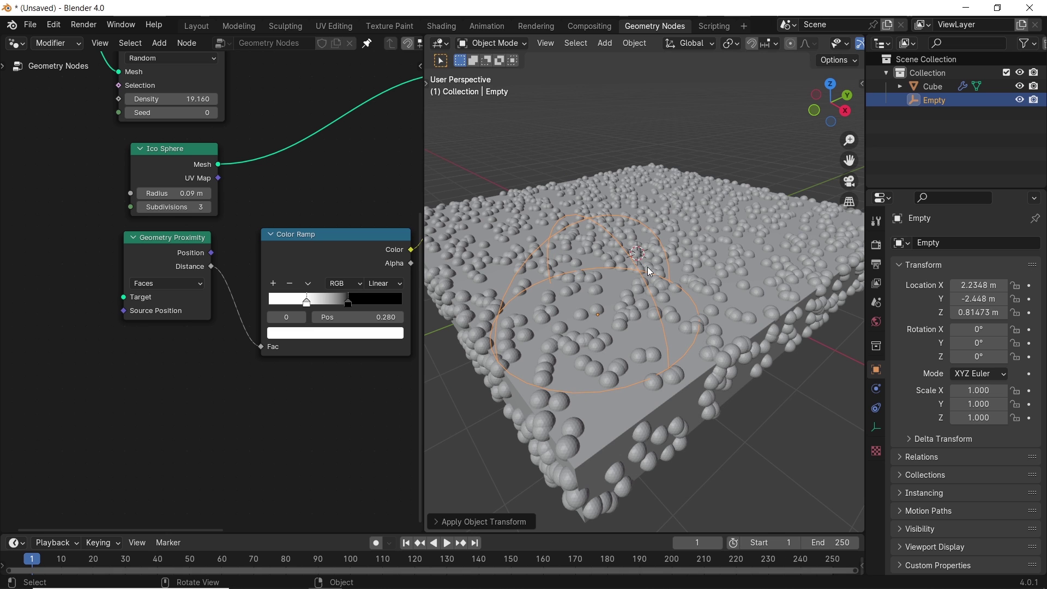
Add an Object Info node for the Empty and link its Geometry to the proximity Target.
left_click_drag(934, 101, 24, 272)
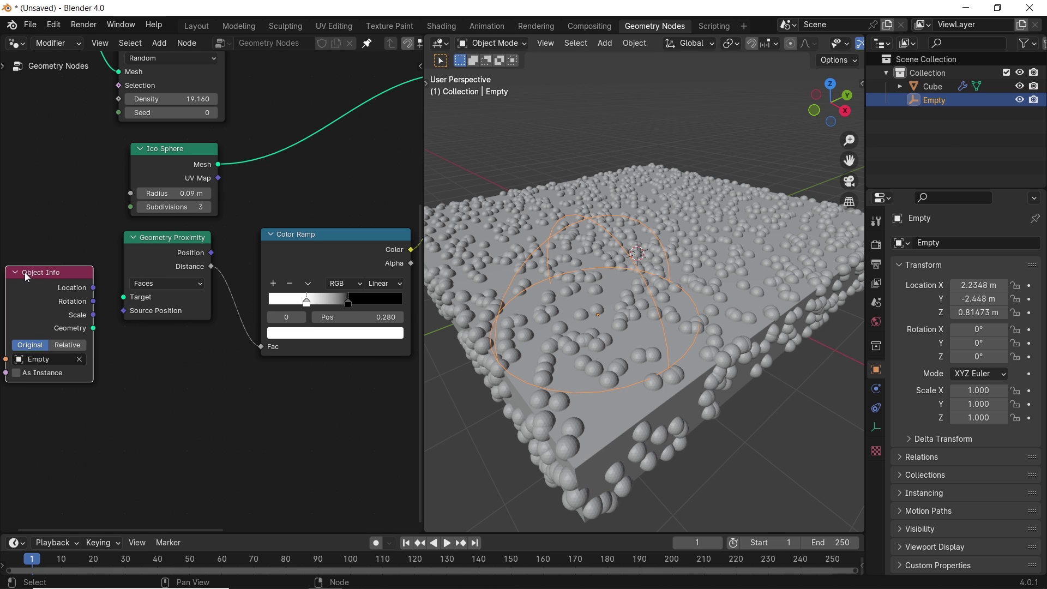
left_click_drag(94, 328, 124, 296)
scroll(174, 394, "down", 3)
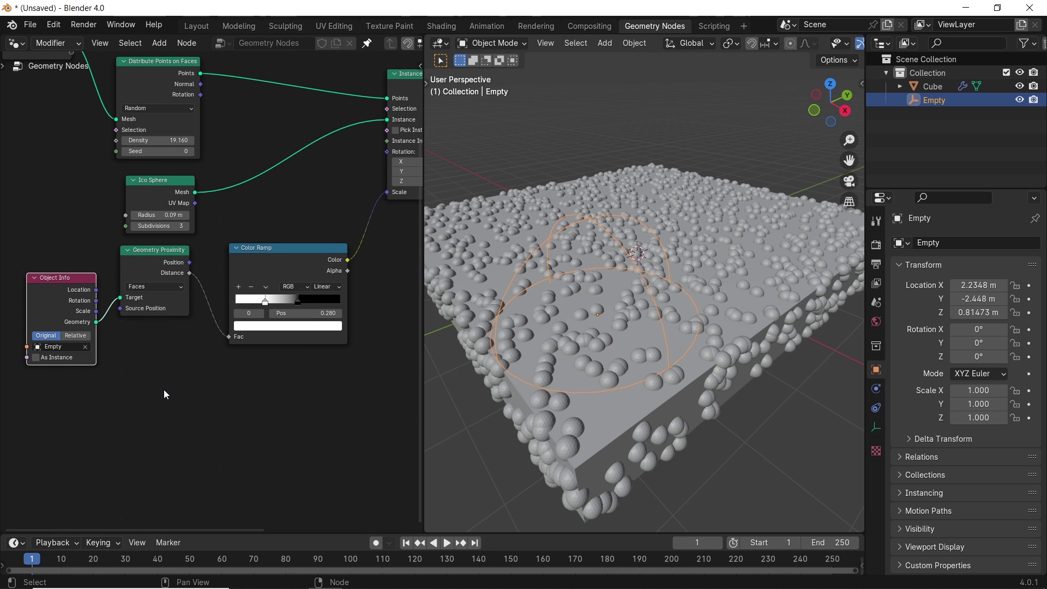
left_click(85, 337)
scroll(175, 370, "left", 3, "ctrl")
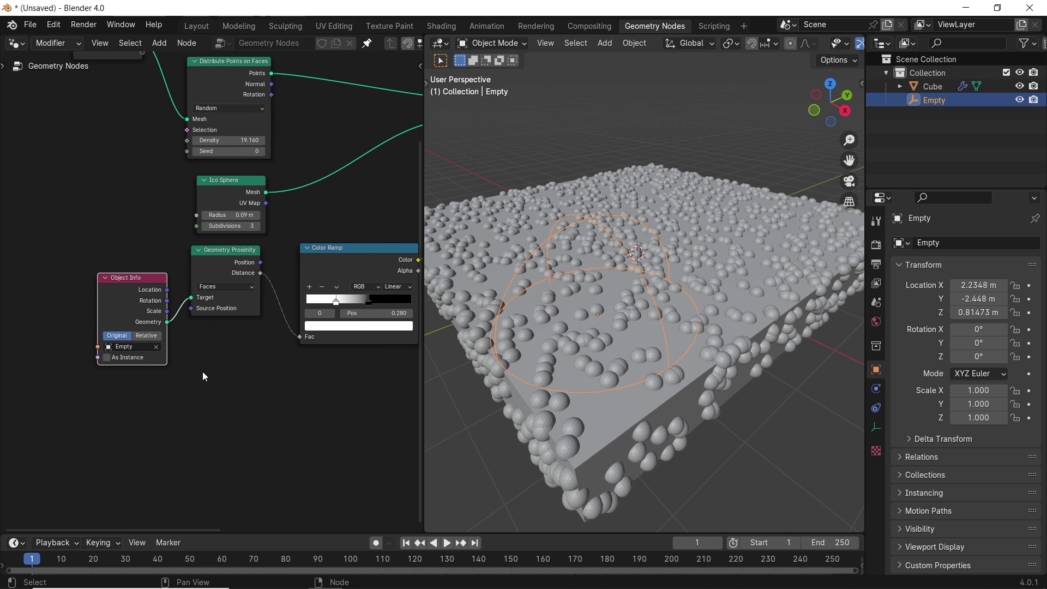
scroll(203, 370, "up", 2)
left_click(241, 287)
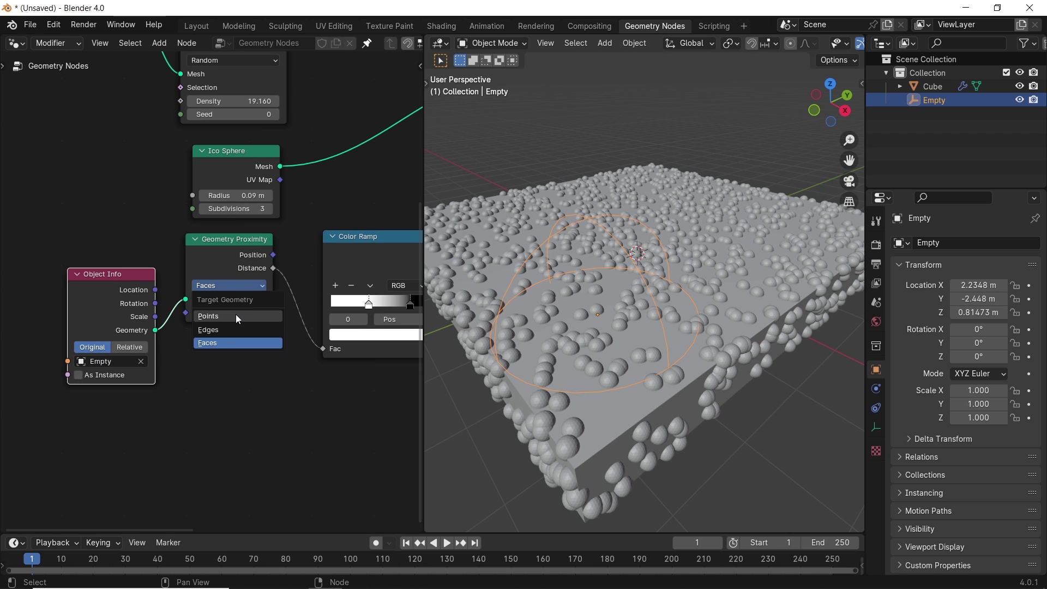
Measure proximity to Points and insert a Mesh Line starting at the Empty's location.
left_click(236, 314)
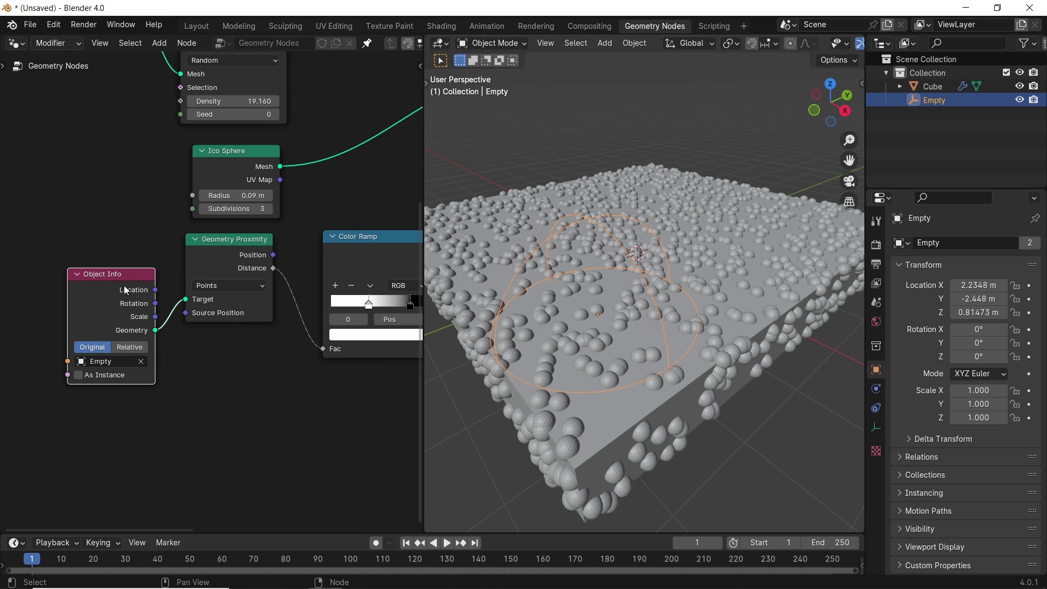
left_click_drag(122, 284, 44, 272)
key("shift+a")
type("mesh")
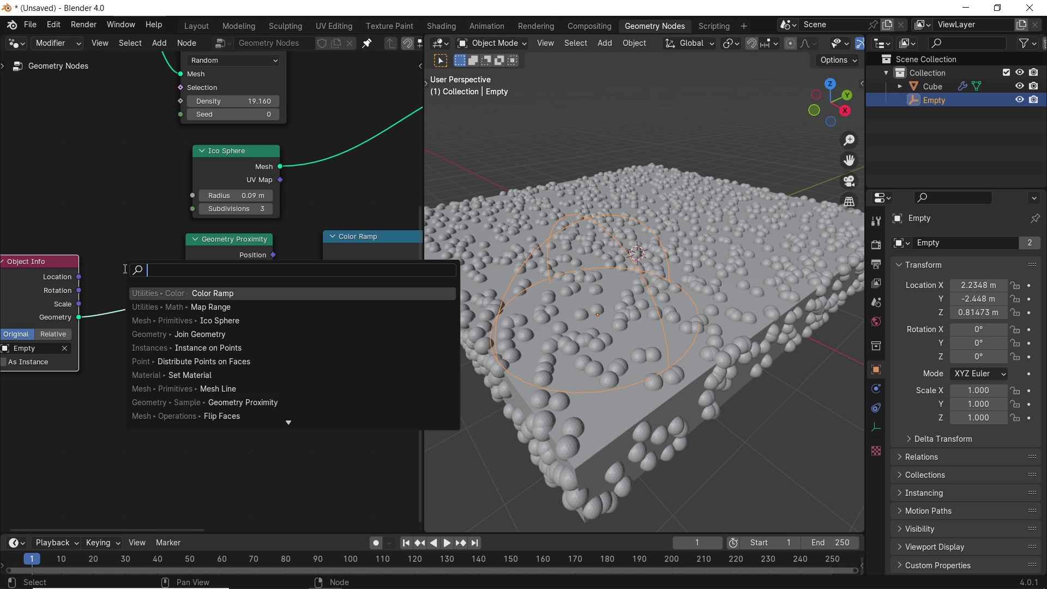
left_click(189, 306)
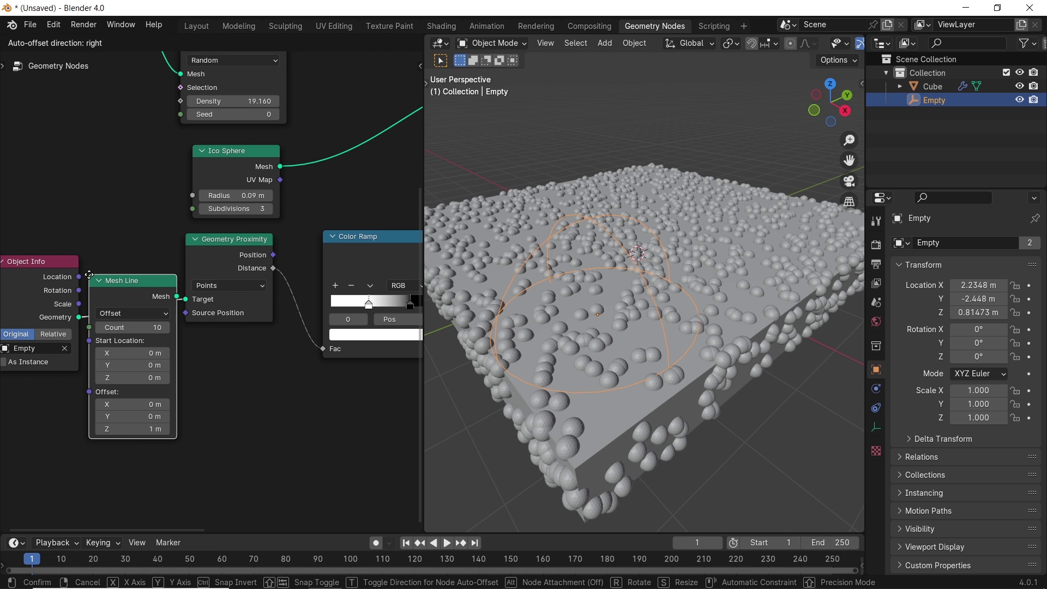
left_click(92, 274)
left_click_drag(80, 277, 136, 344)
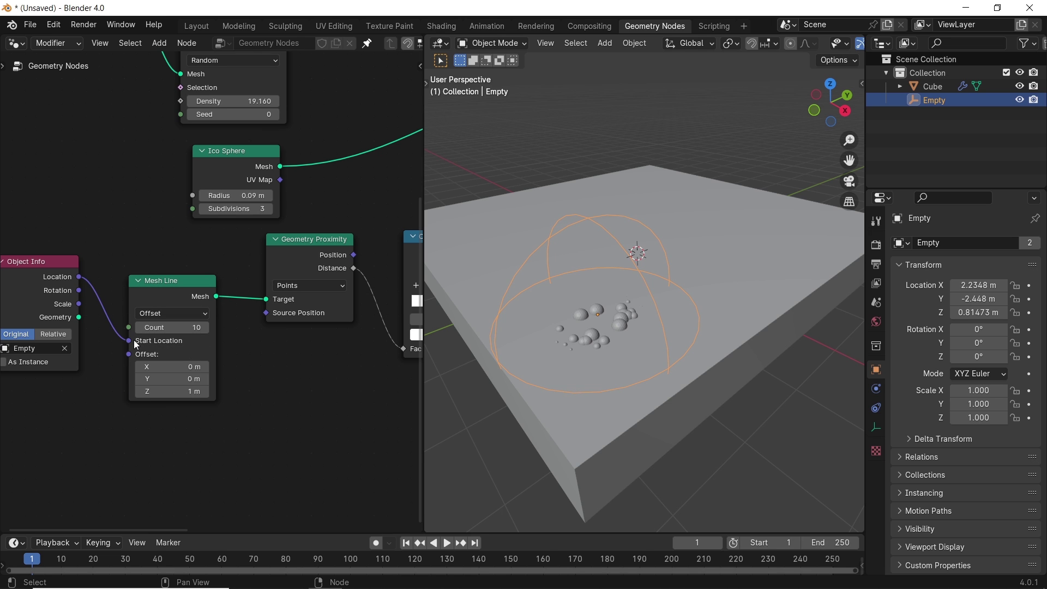
Set the Mesh Line count to 1.
left_click(168, 327)
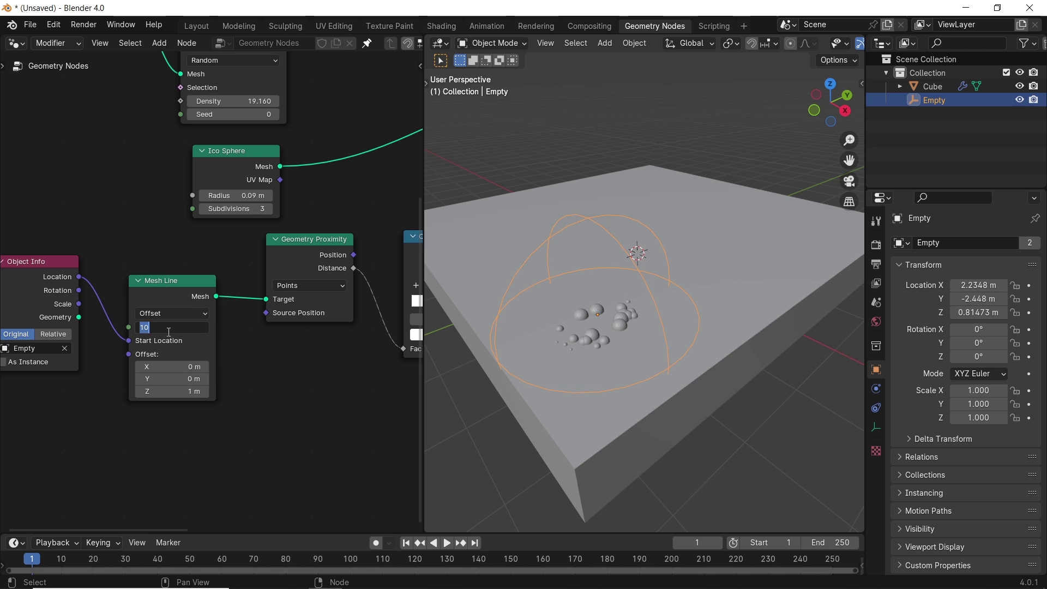
type("1")
key("Return")
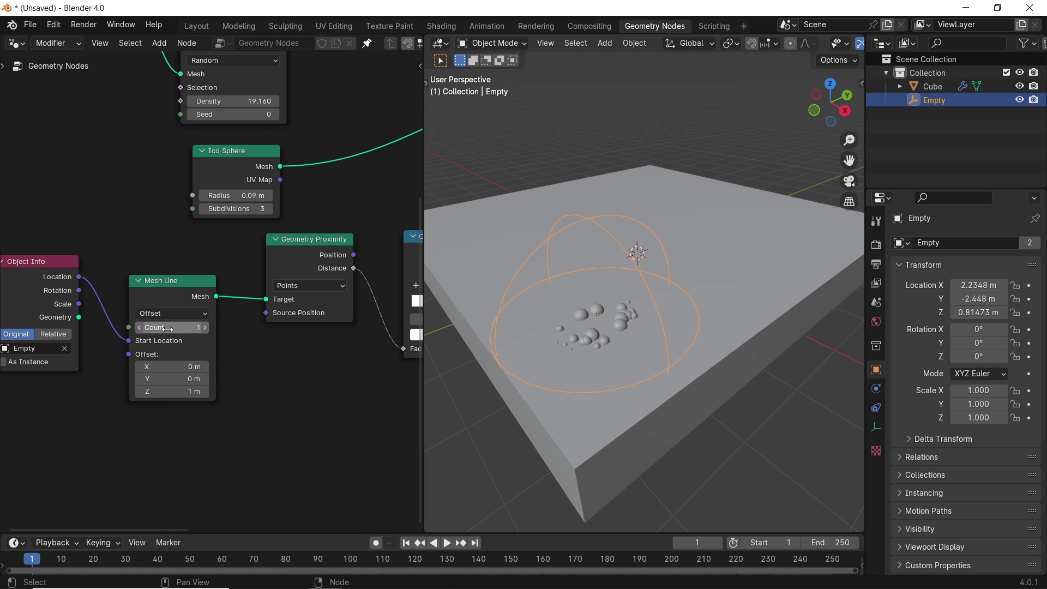
scroll(216, 313, "right", 5, "ctrl")
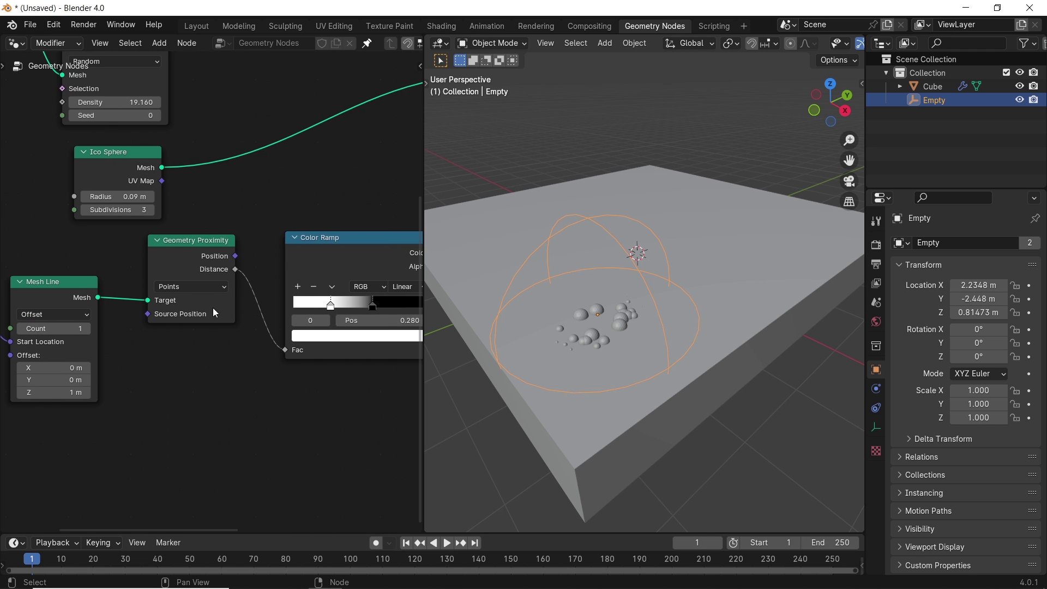
Shift the Color Ramp stops and enlarge the ico sphere radius to 0.19 m.
left_click_drag(331, 305, 402, 309)
left_click(374, 307)
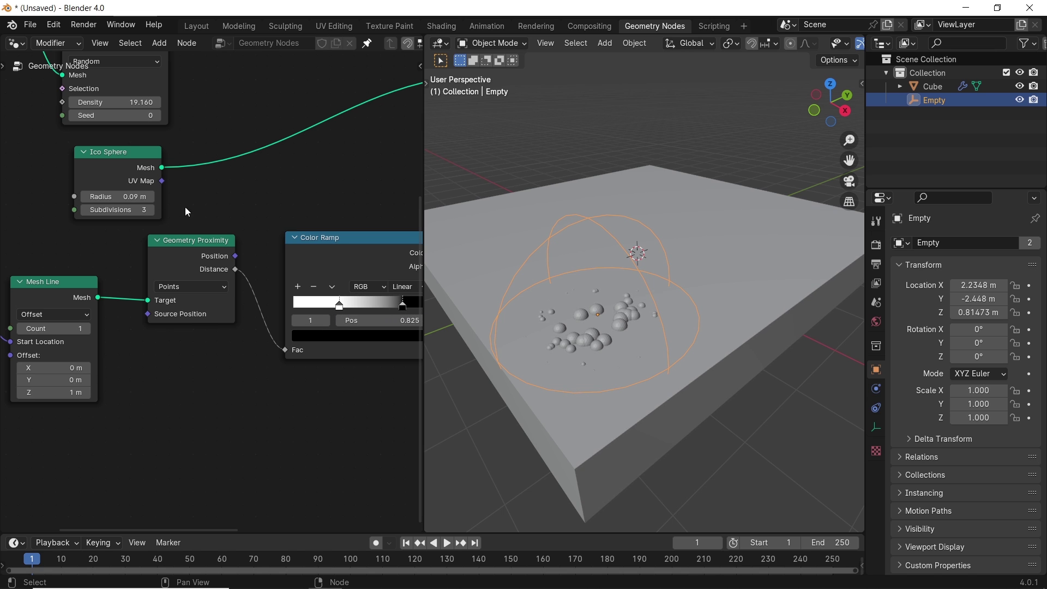
mouse_move(118, 197)
left_mouse_down("shift")
mouse_move(150, 197)
mouse_move(138, 196)
left_mouse_up("shift")
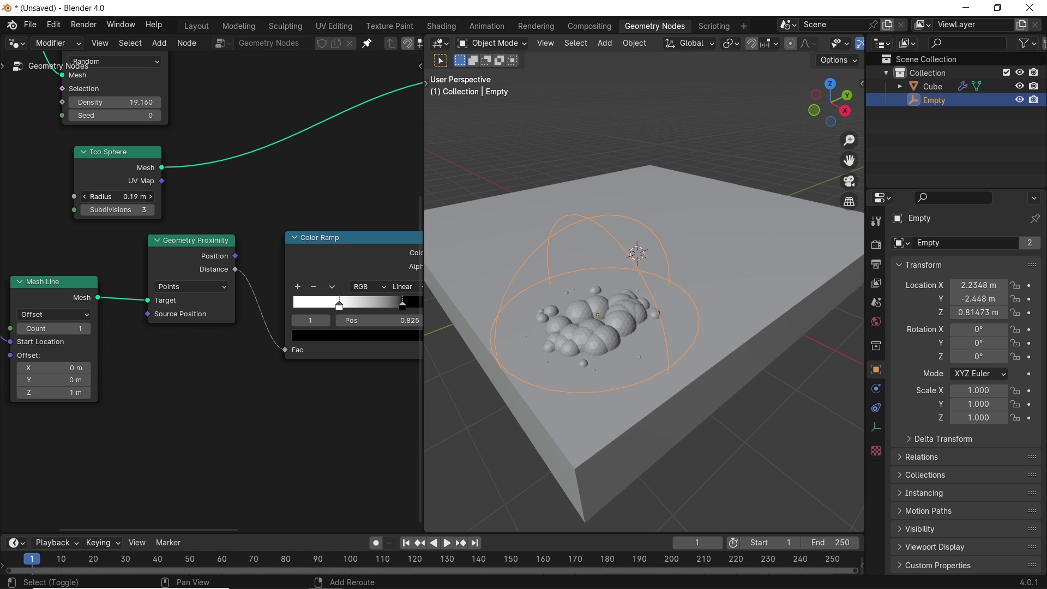
Slide the Empty across the cube horizontally, mute the Color Ramp, then move the Empty back.
key("g")
key("shift+z")
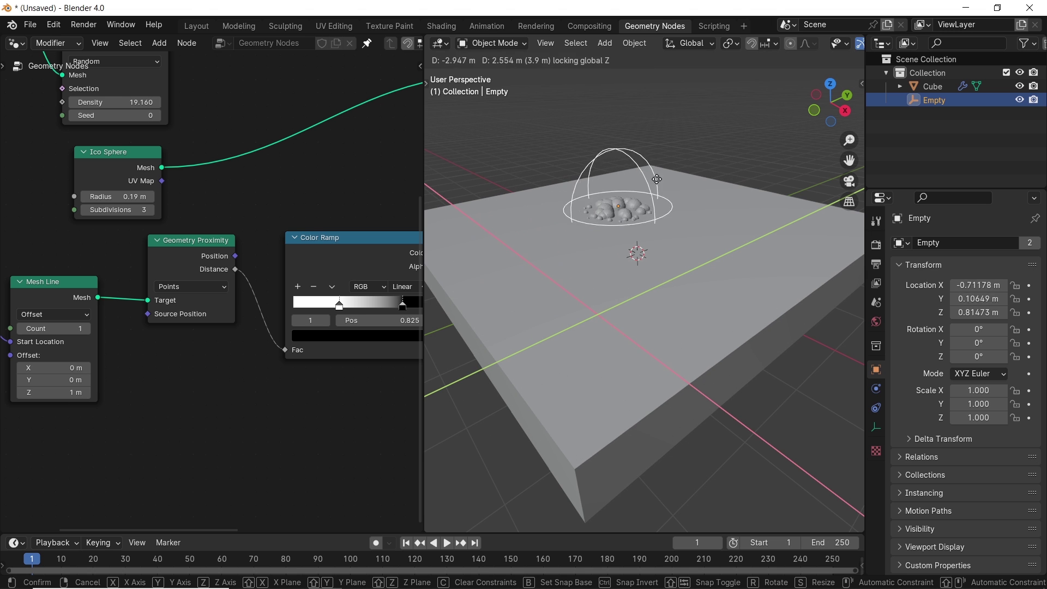
left_click(625, 272)
left_click(323, 247)
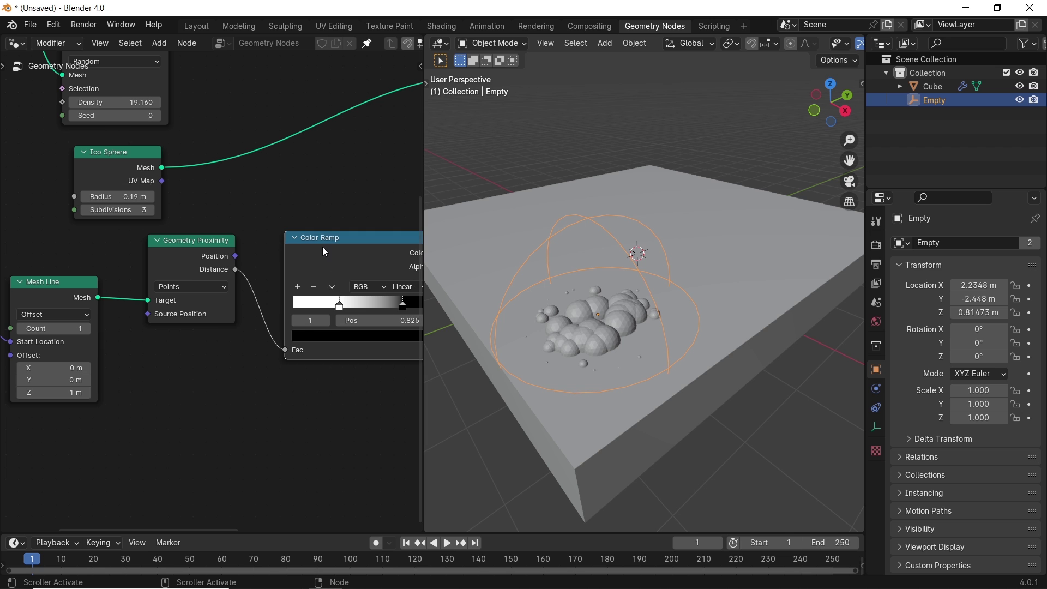
key("m")
key("g")
key("shift+z")
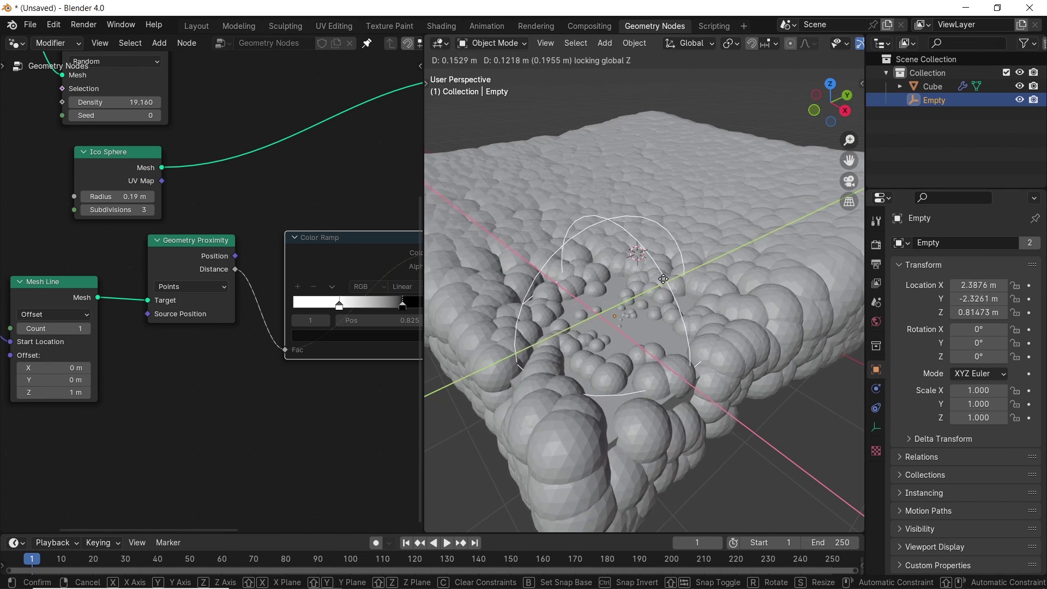
left_click(666, 238)
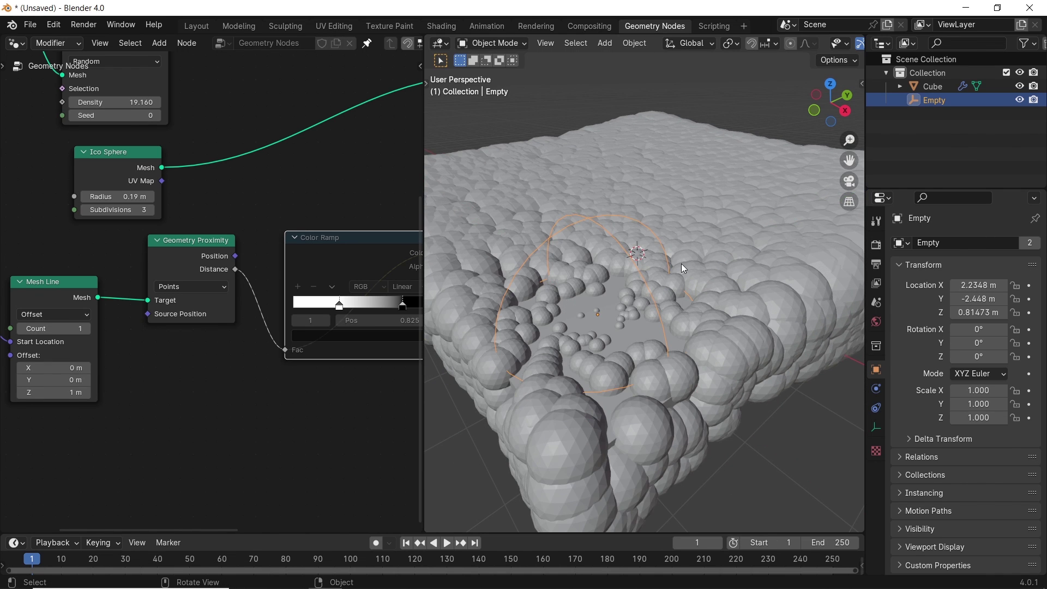
Delete the Empty and the Mesh Line node, then unmute the Color Ramp.
key("x")
left_click(659, 236)
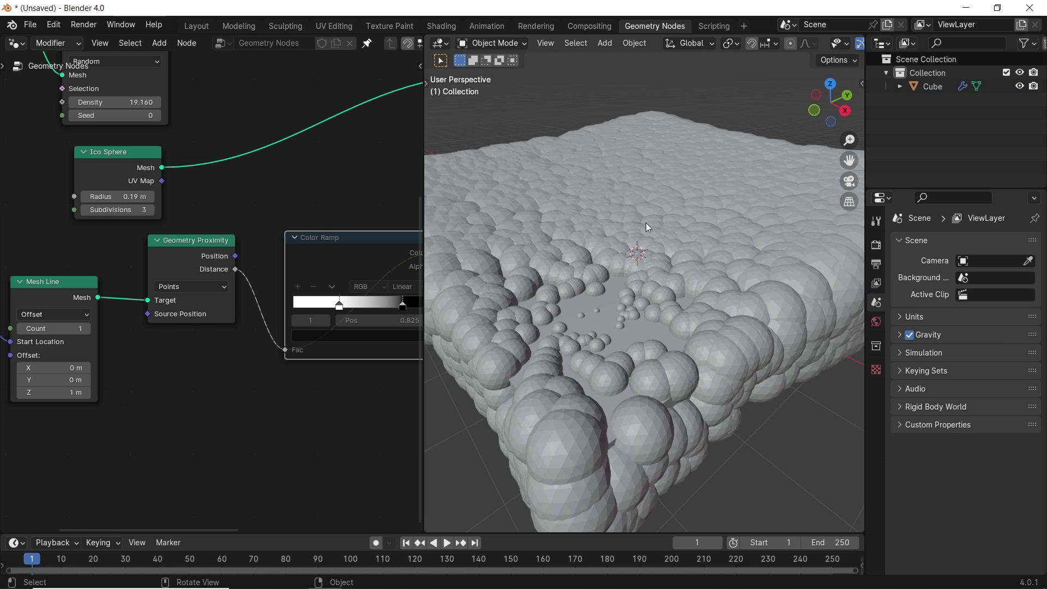
left_click(58, 290)
key("x")
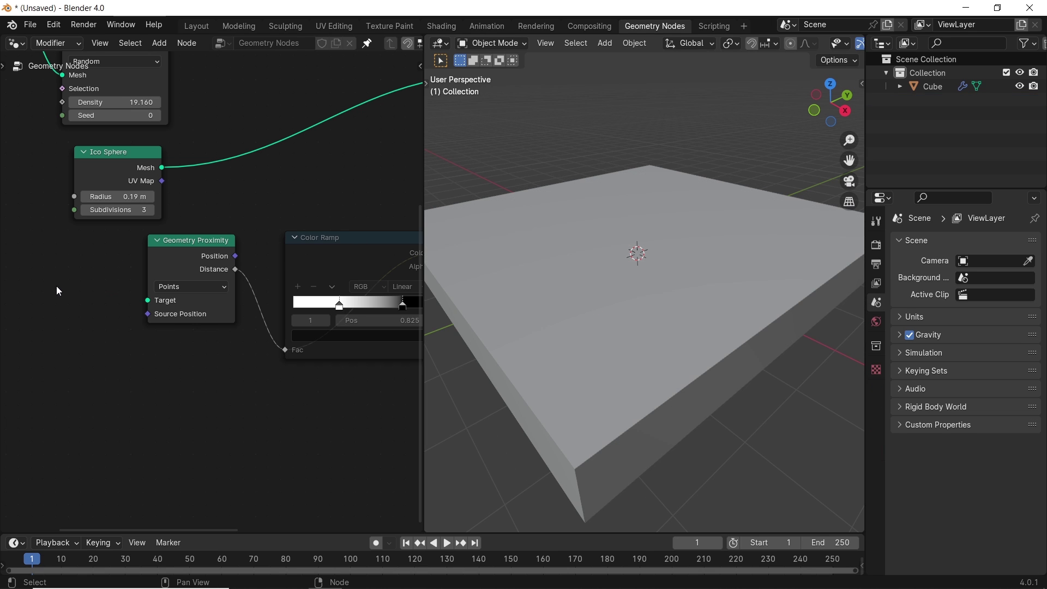
left_click(310, 255)
key("m")
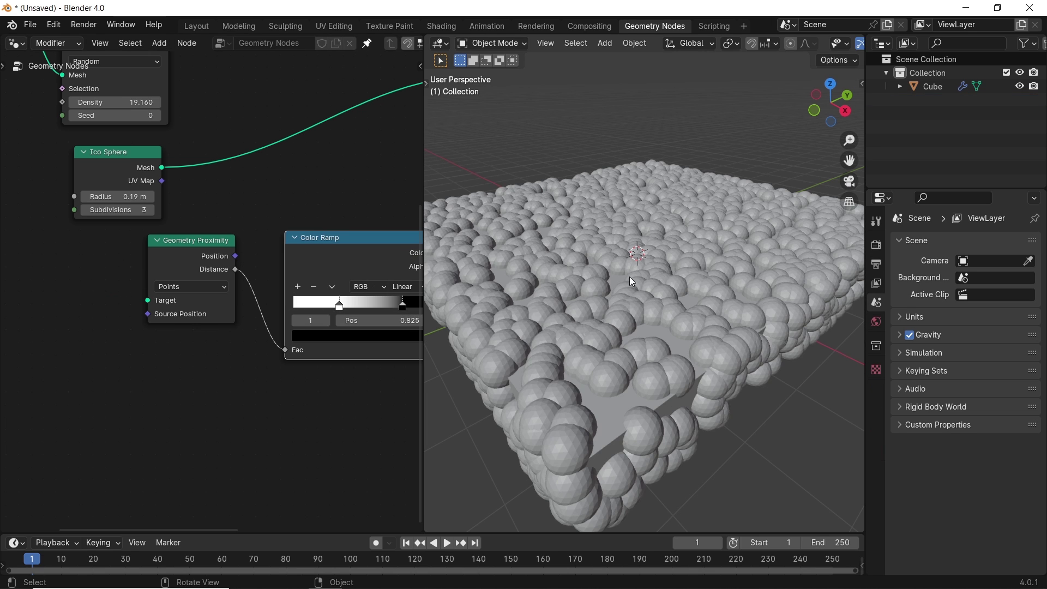
Import Walking.fbx and lift the character along Z onto the spheres.
left_click(30, 25)
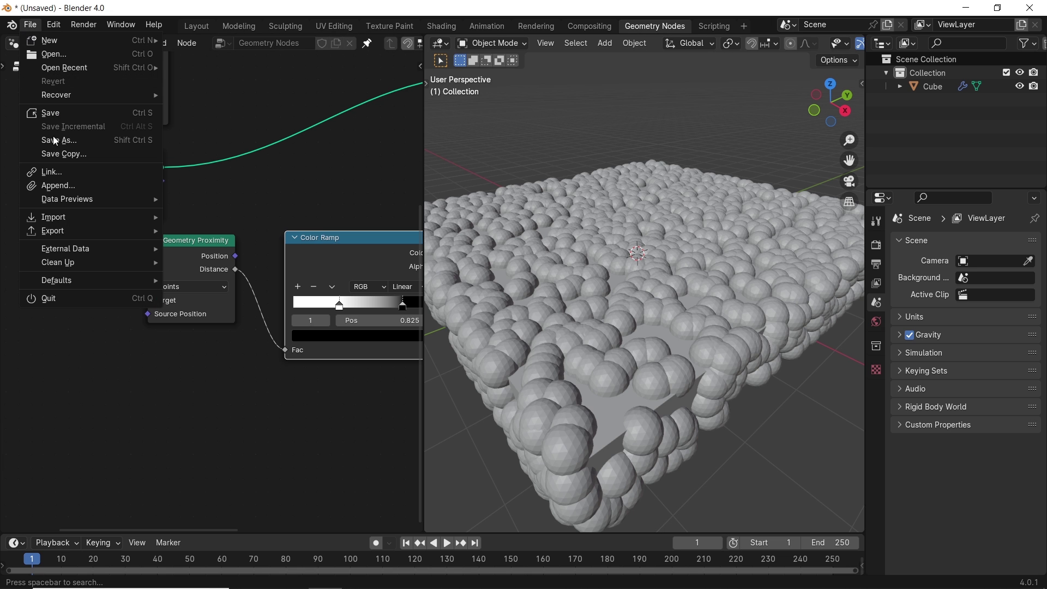
mouse_move(99, 218)
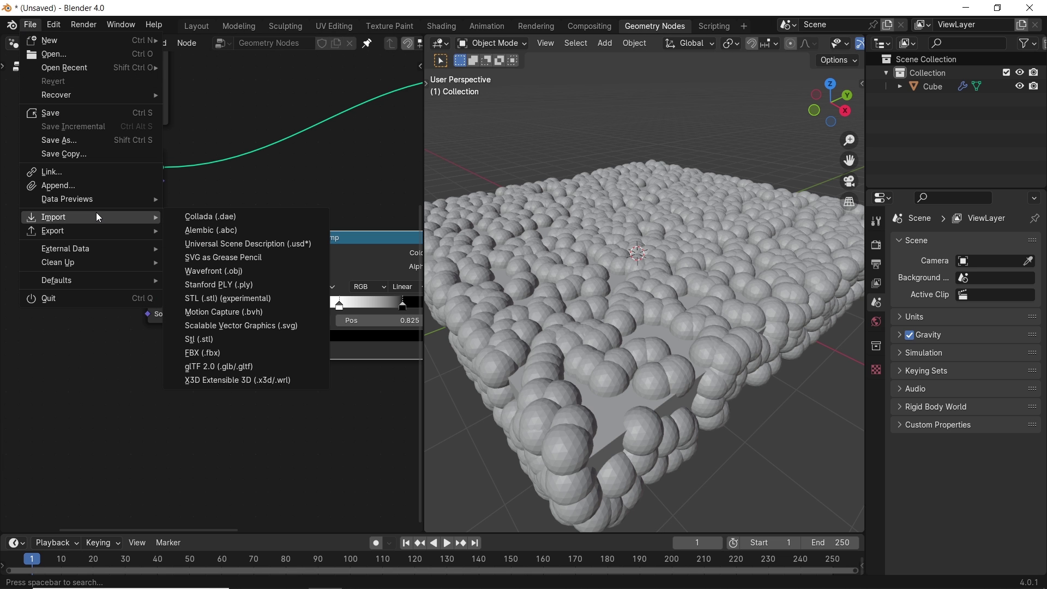
left_click(230, 353)
key("Escape")
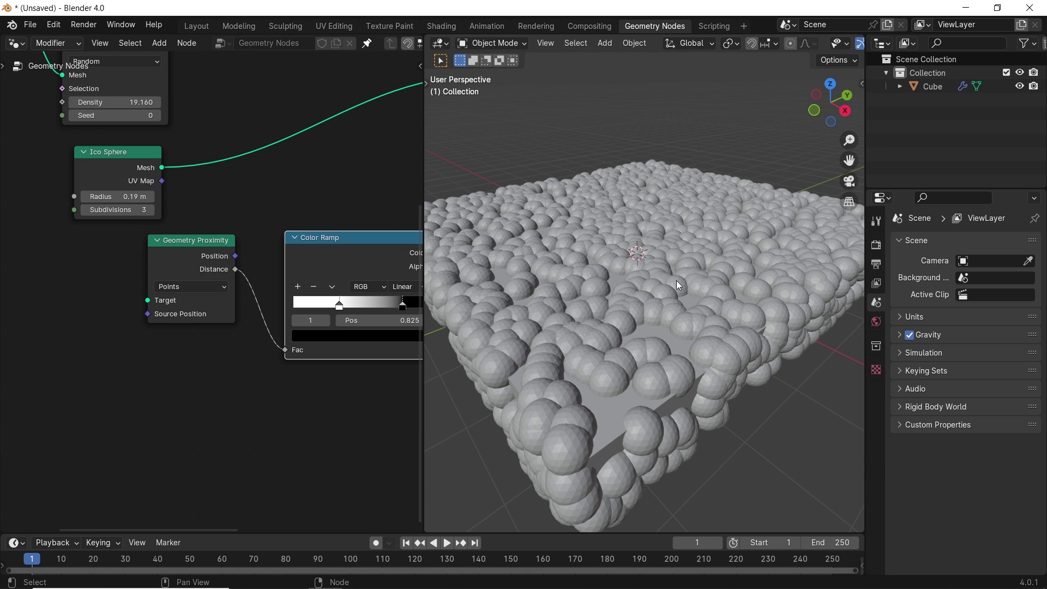
key("KP_1")
scroll(677, 280, "up", 3)
key("g")
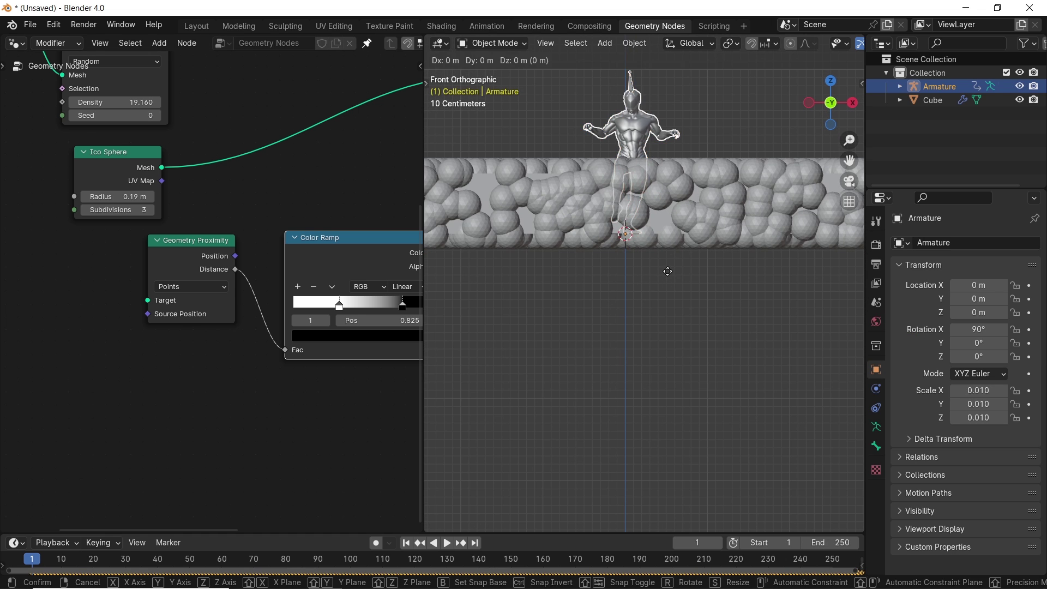
key("z")
left_click(783, 246)
left_click(784, 245)
middle_click_drag(783, 245, 687, 234)
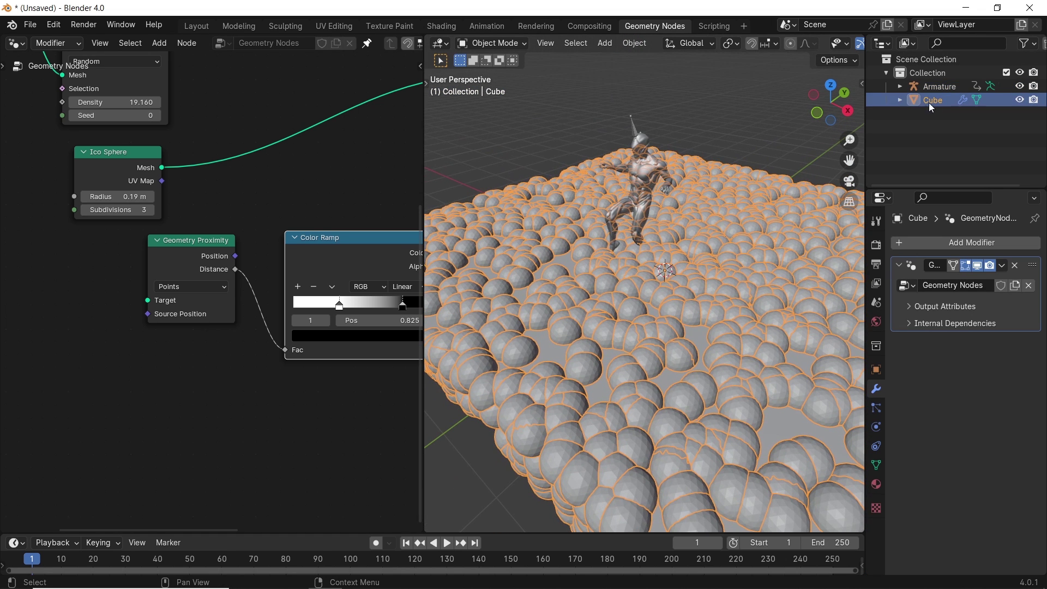
Hide the armature bones and add an Object Info node for the Ch44 mesh.
left_click(900, 86)
left_click(1020, 86)
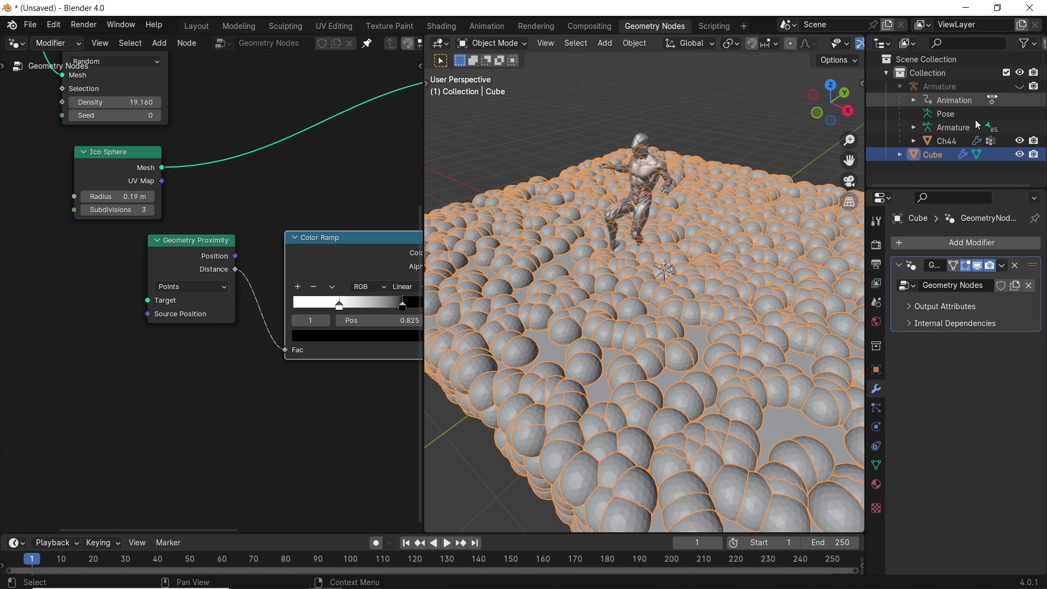
left_click(963, 142)
left_click_drag(960, 143, 49, 279)
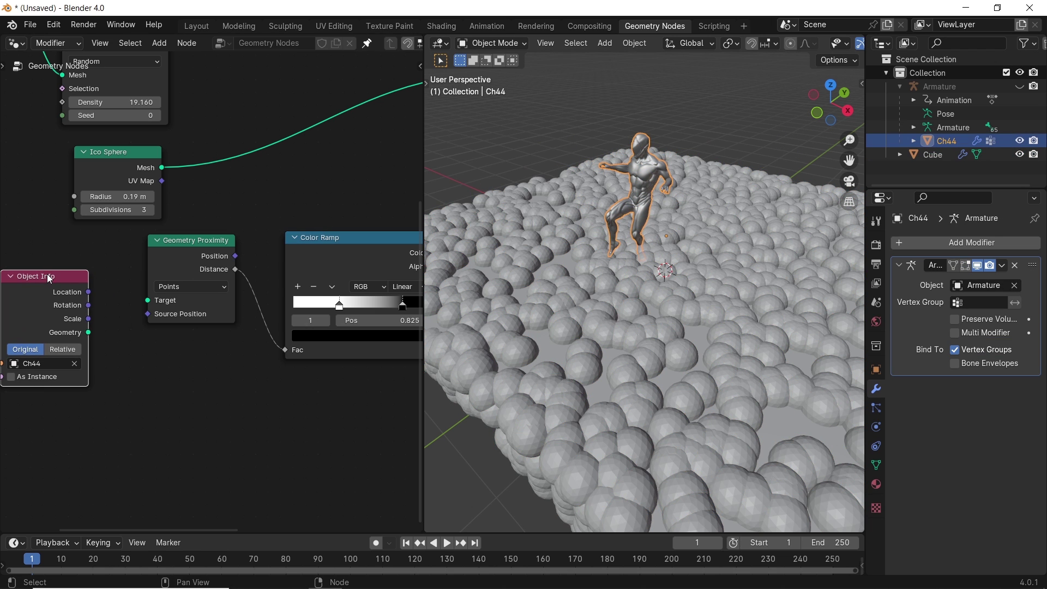
Link the Ch44 geometry to the proximity Target using Relative space.
left_click_drag(90, 333, 146, 307)
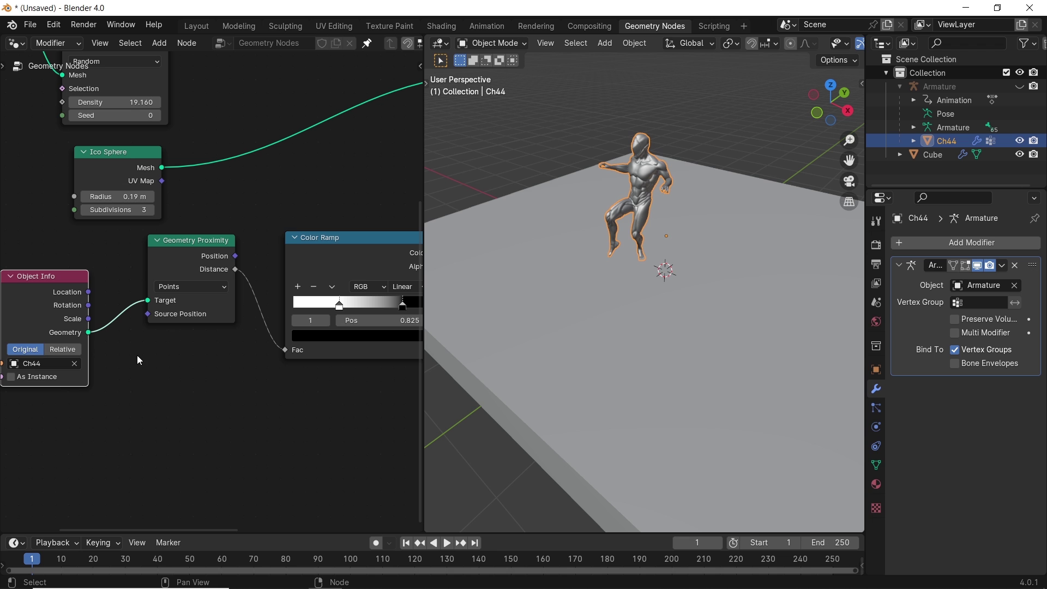
left_click(62, 349)
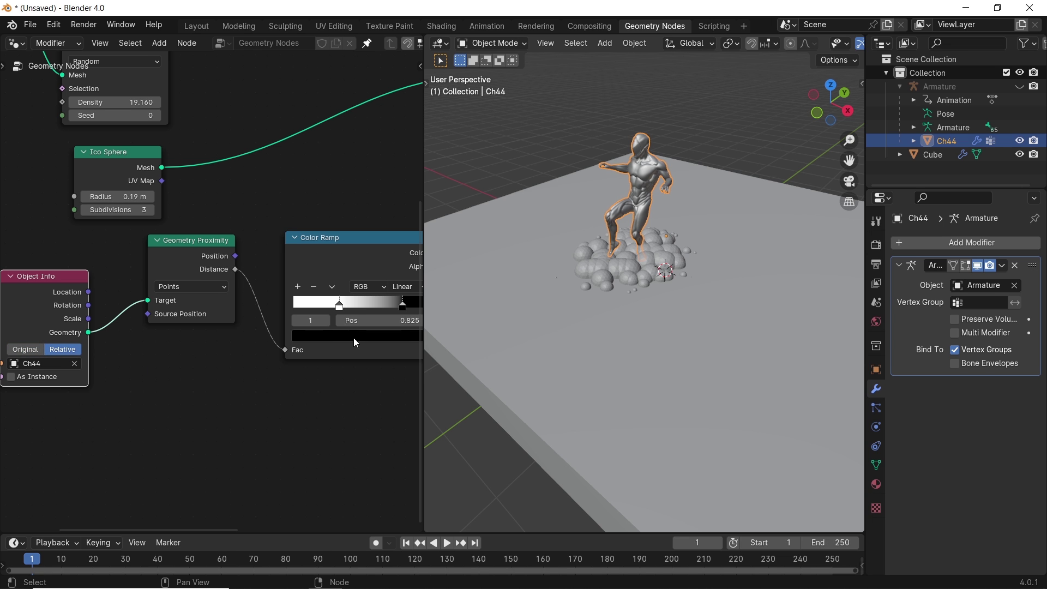
mouse_move(594, 338)
middle_mouse_down()
mouse_move(627, 339)
mouse_move(613, 338)
middle_mouse_up()
Play the walking animation, then return to frame 1.
key("space")
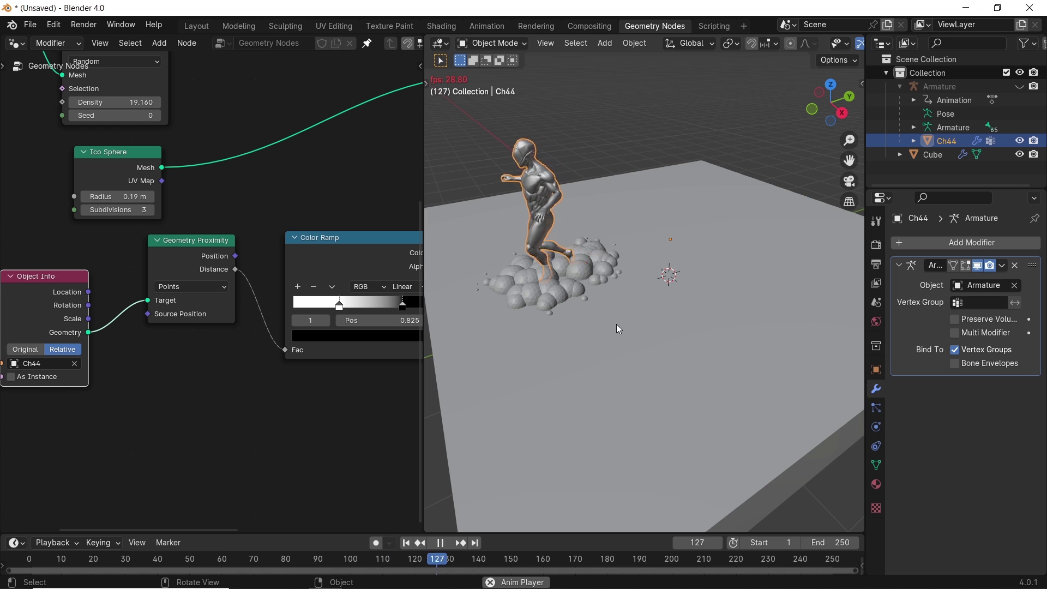
key("space")
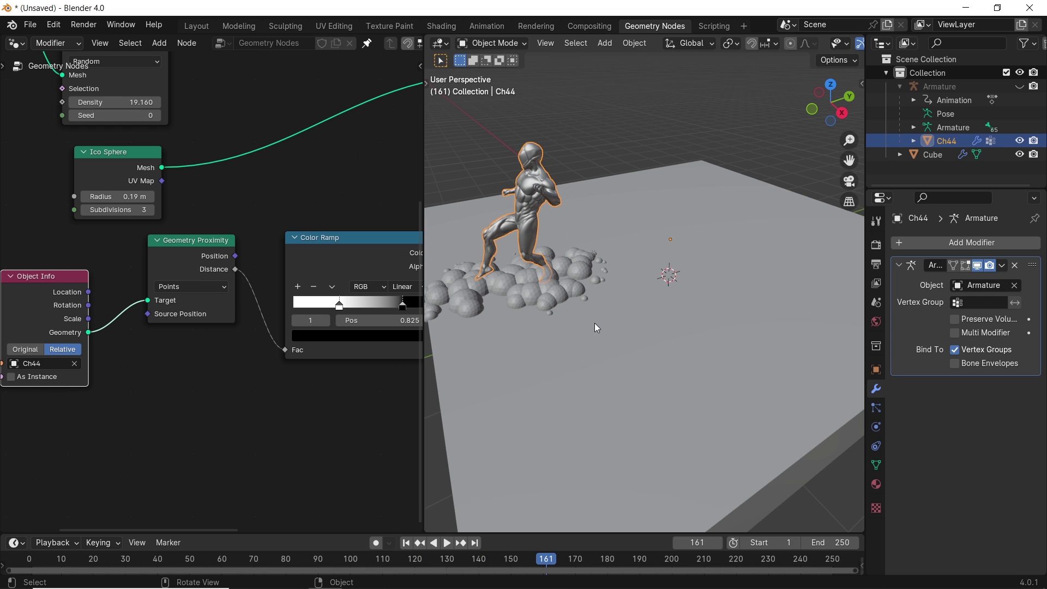
left_click(406, 544)
left_click(347, 262)
Shrink the ico sphere radius to 0.07 m and flip and retune the Color Ramp falloff.
key("m")
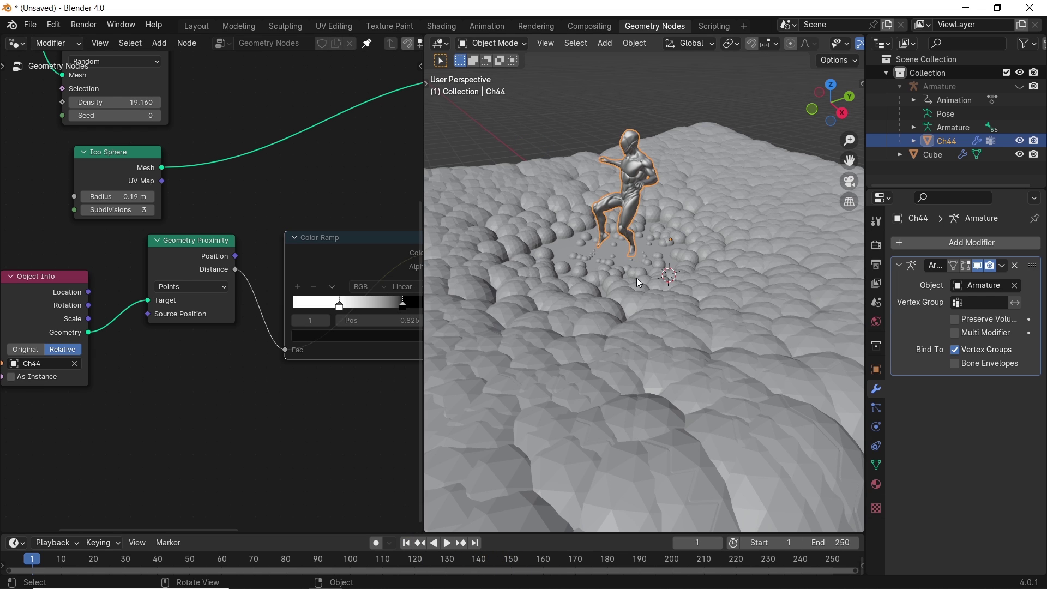
left_click_drag(118, 196, 93, 196)
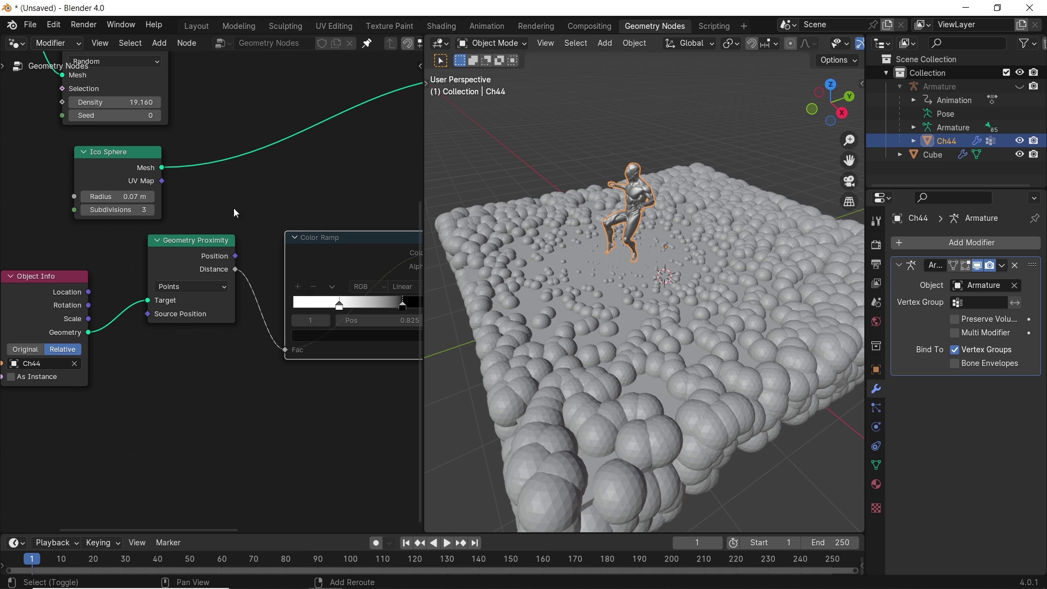
scroll(633, 265, "up", 5)
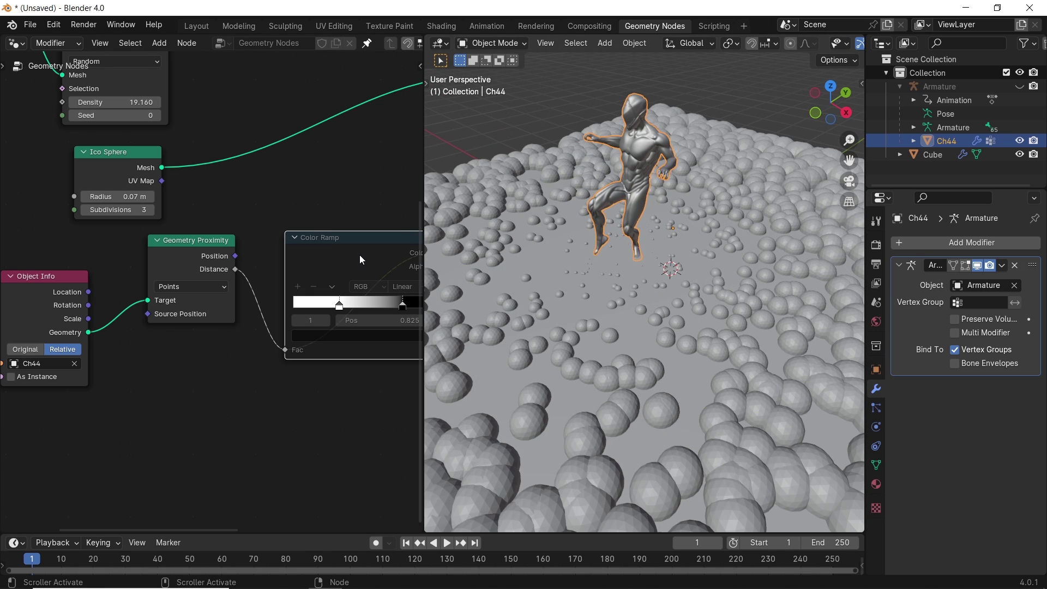
key("m")
left_click(332, 287)
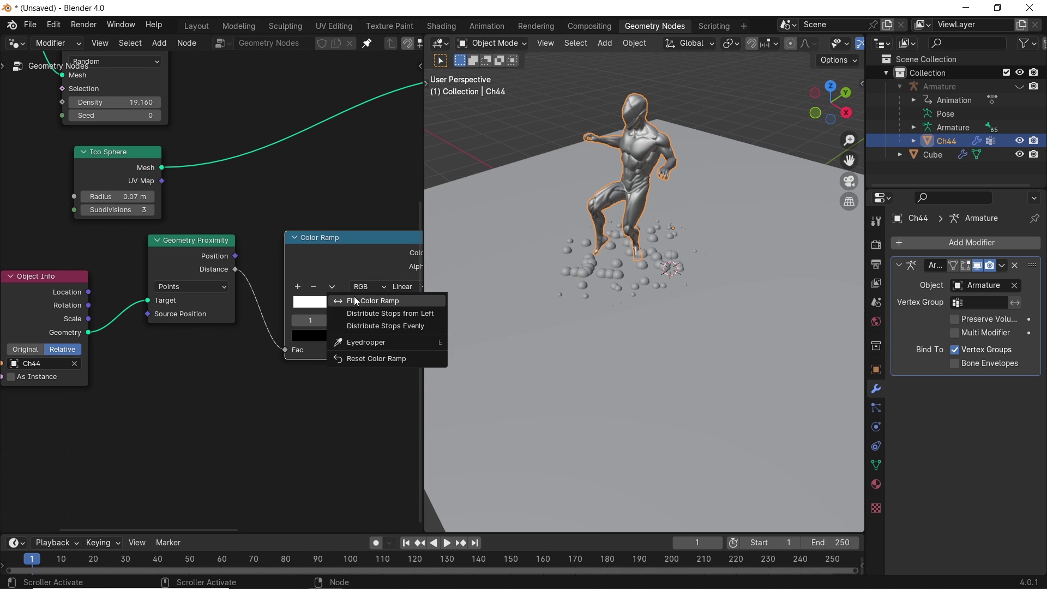
left_click(356, 300)
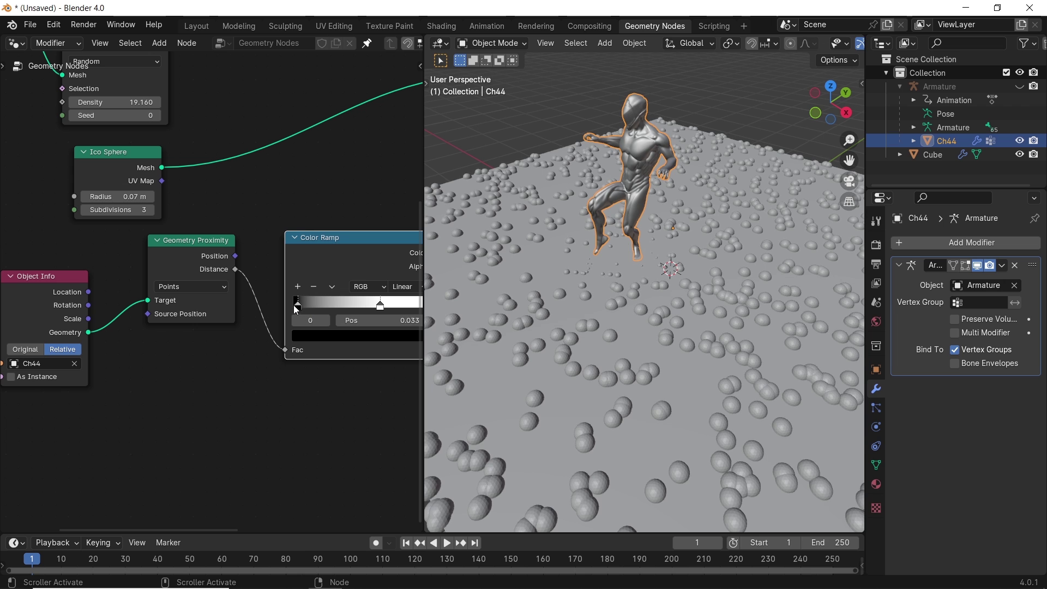
left_click_drag(296, 309, 431, 312)
Set point density to 50 and ico sphere subdivisions to 4.
left_click(130, 103)
type("5")
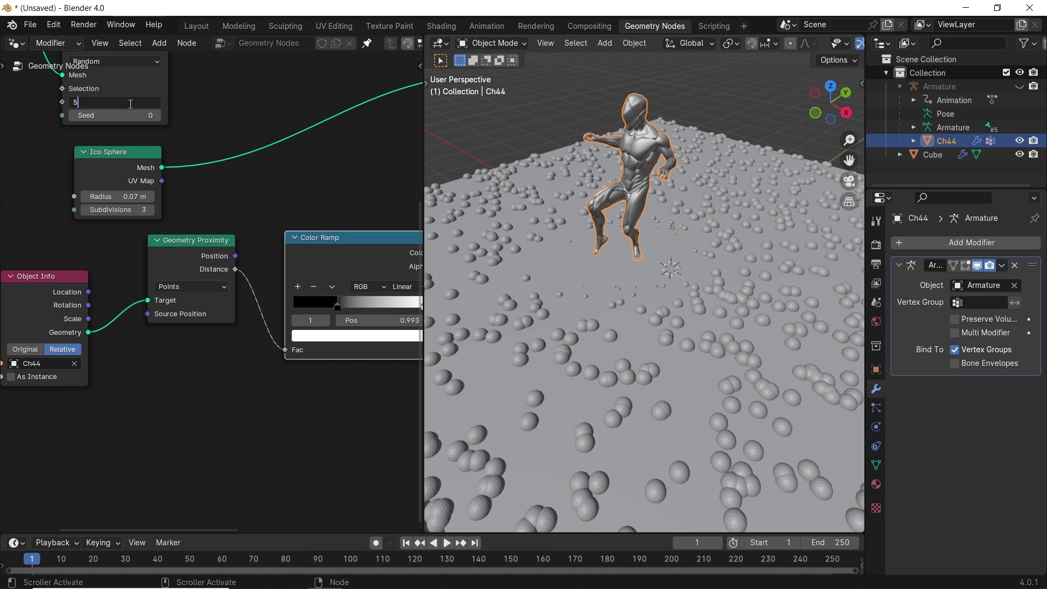
type("0")
key("Return")
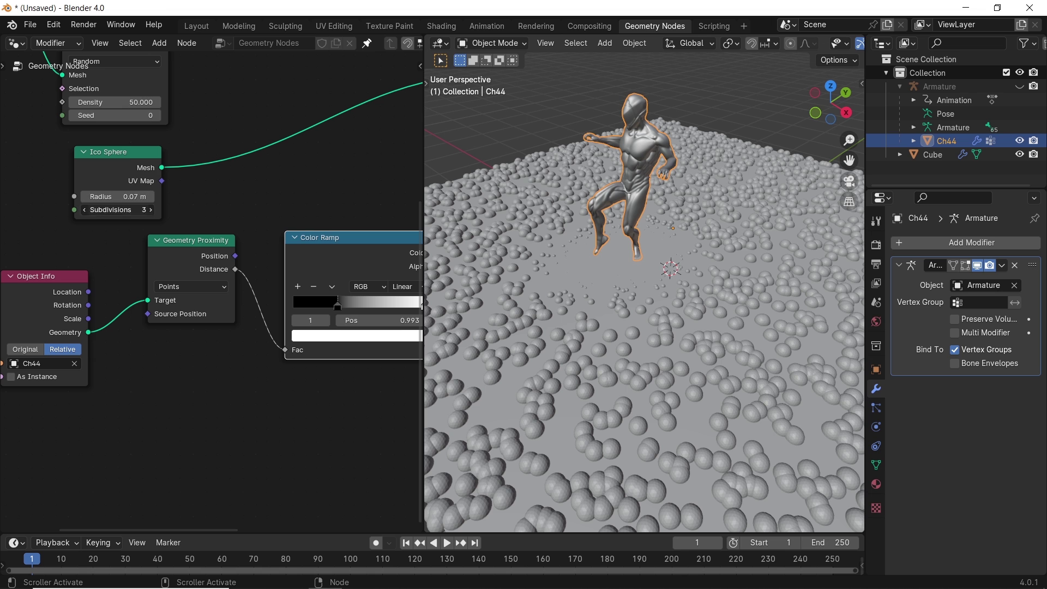
left_click(130, 212)
type("4")
key("Return")
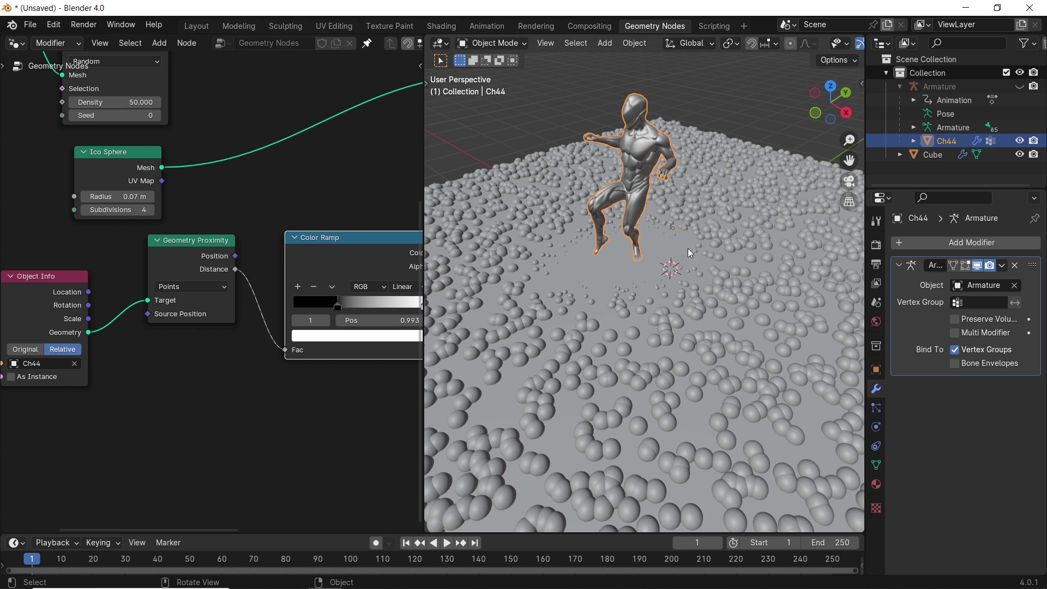
scroll(659, 339, "down", 3)
middle_click_drag(682, 339, 661, 320)
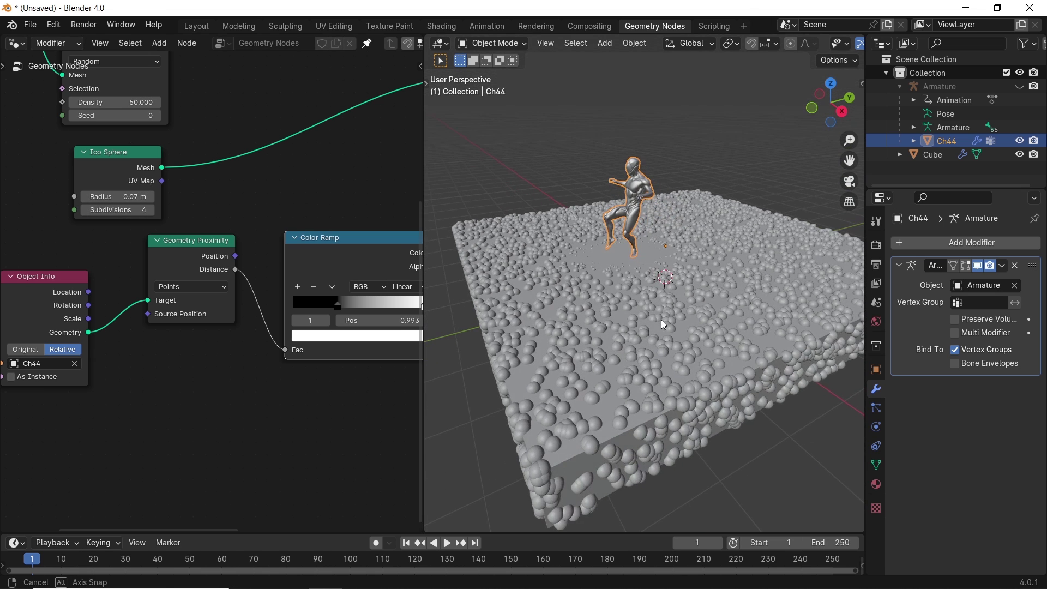
Play the walk across the sphere field, then stop back at frame 1.
key("space")
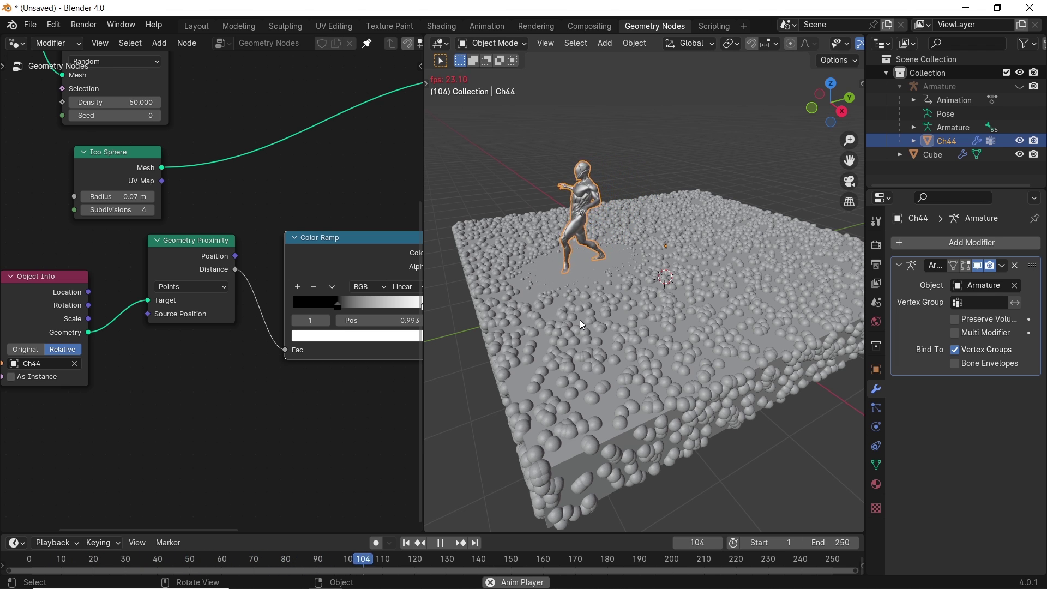
scroll(580, 320, "up", 3)
middle_click_drag(581, 319, 618, 329)
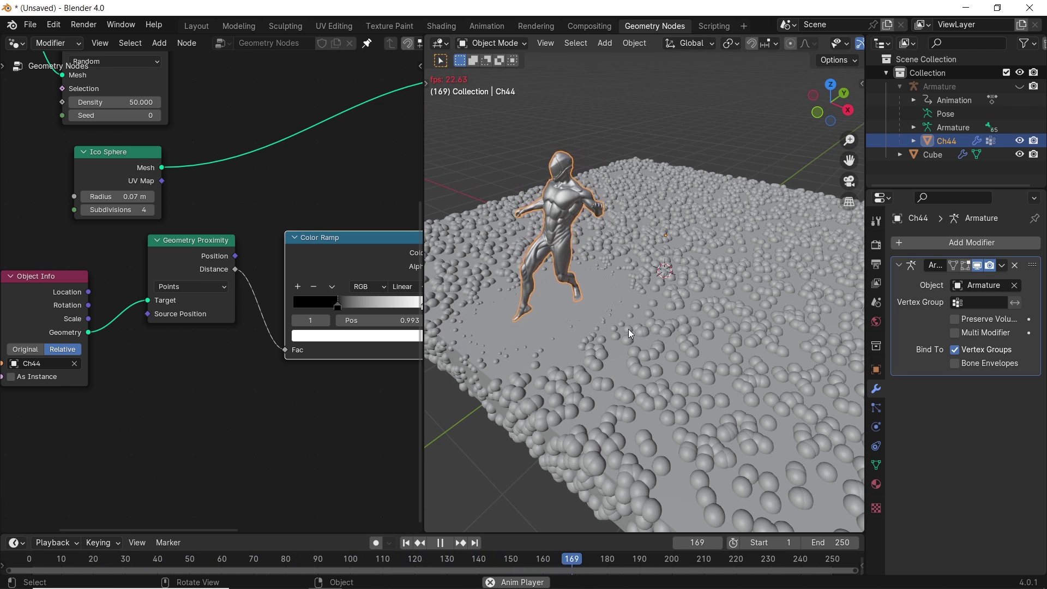
key("Escape")
Switch the viewport to Material Preview shading.
middle_click_drag(628, 329, 686, 198)
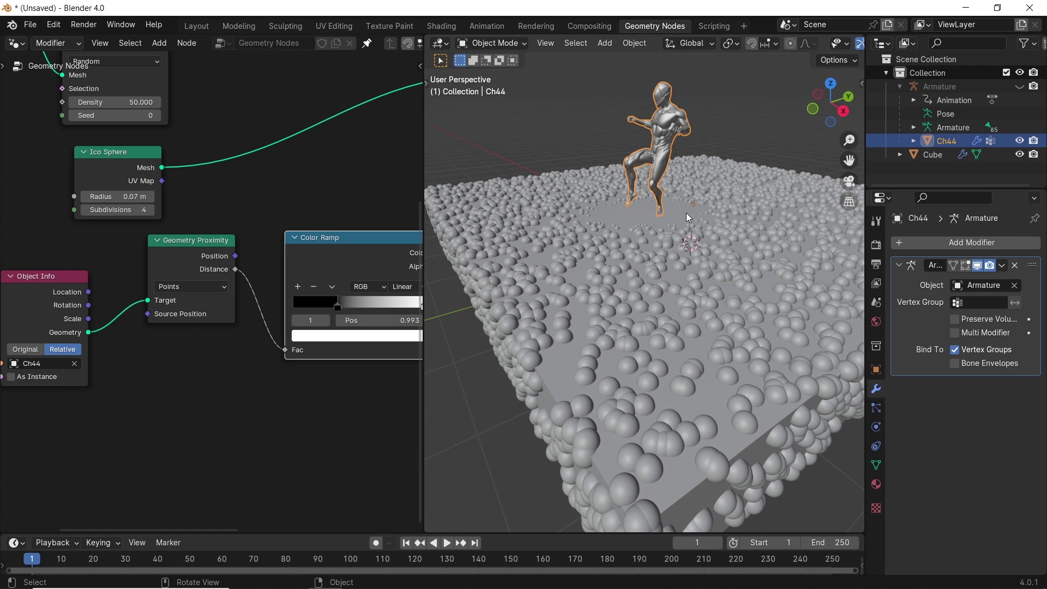
key("z")
left_click(682, 268)
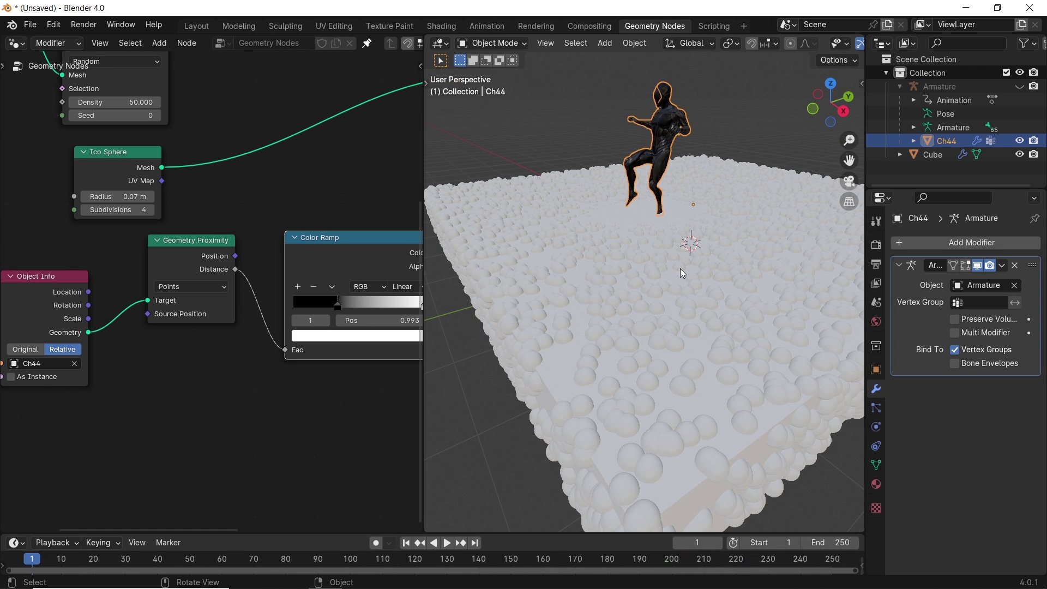
left_click(727, 375)
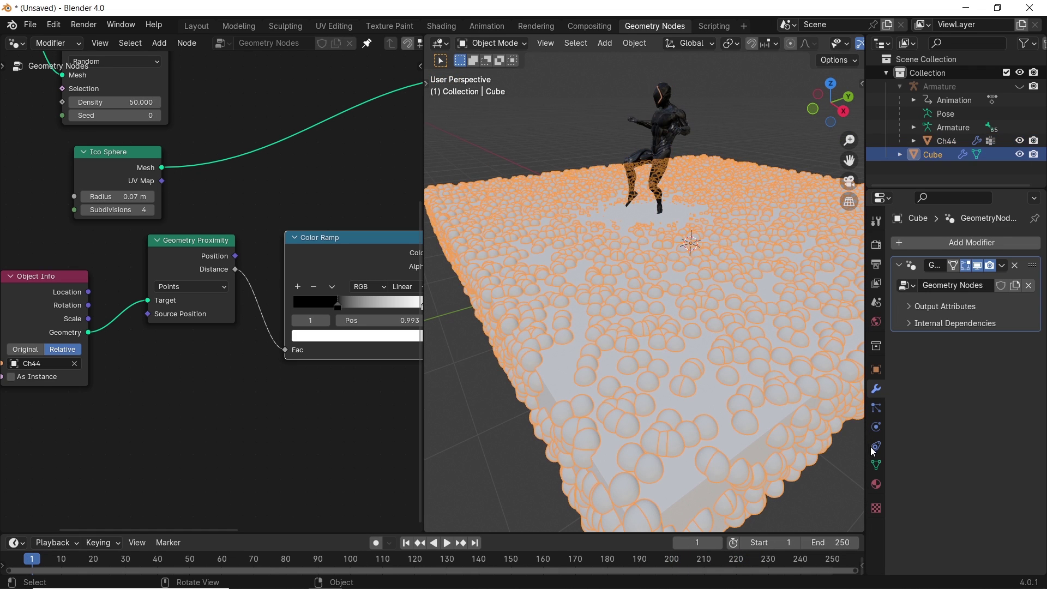
Set the cube material's base colour to red.
left_click(875, 480)
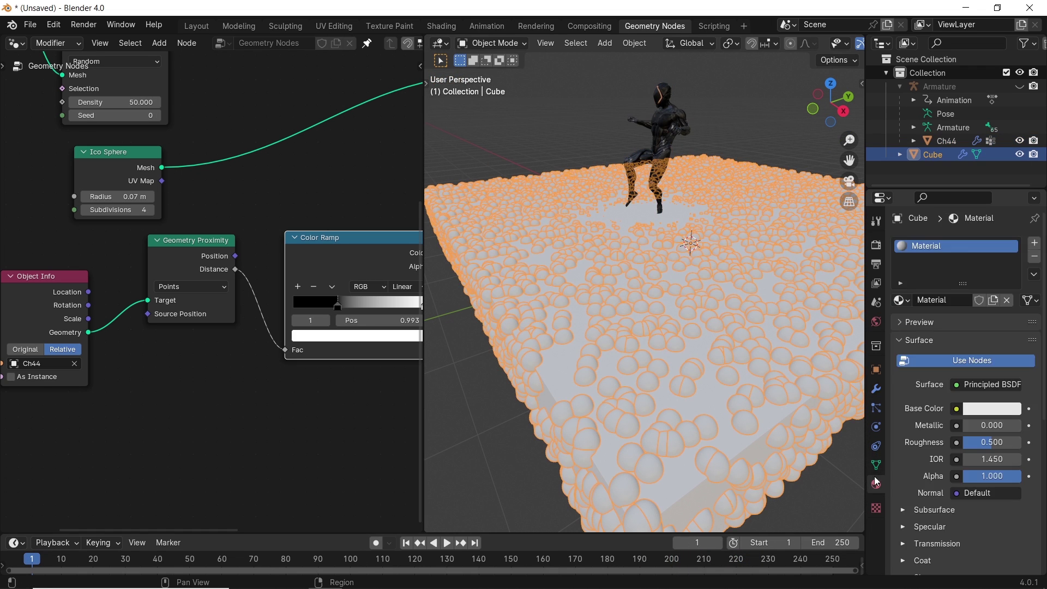
left_click(983, 409)
left_click_drag(937, 281, 931, 313)
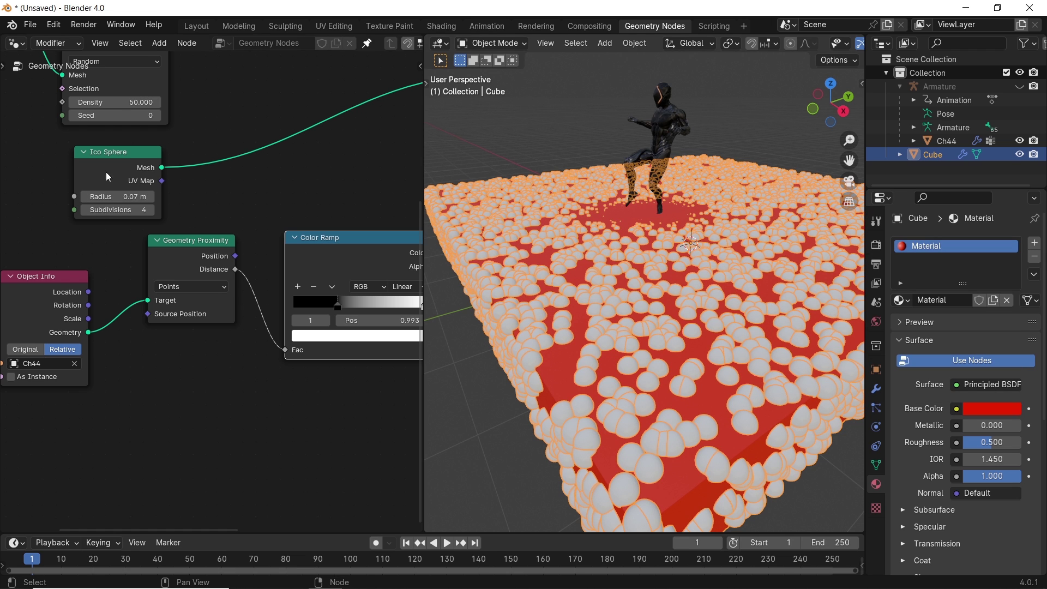
left_click(129, 177)
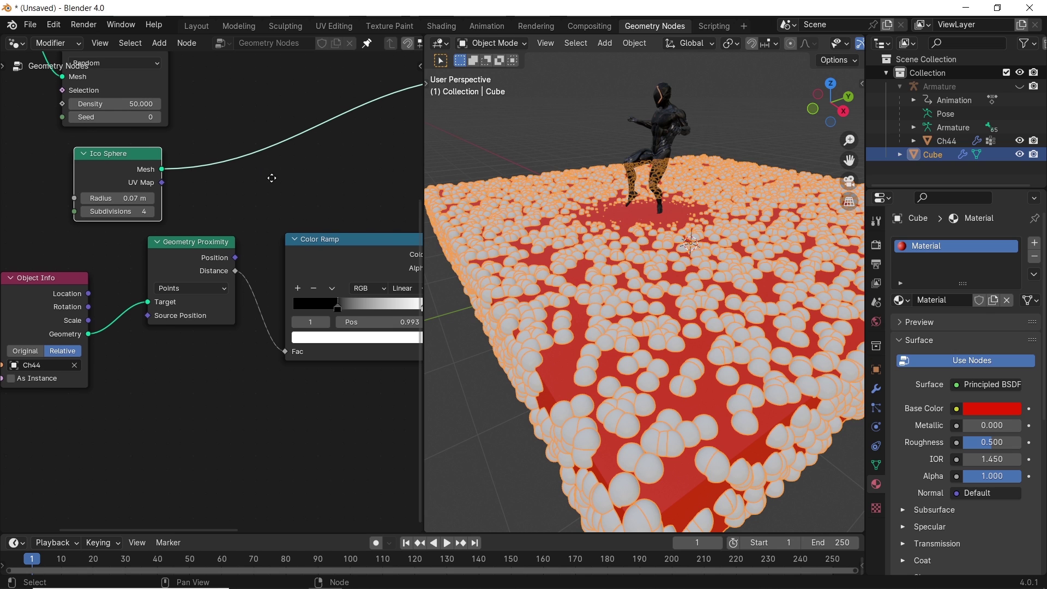
middle_click_drag(270, 175, 192, 252)
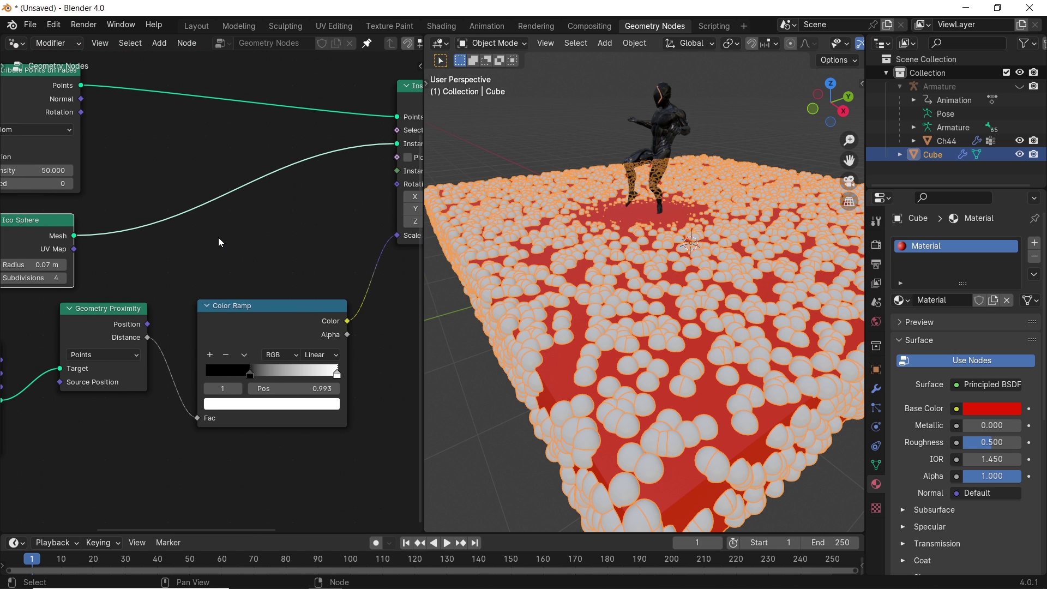
Insert a Set Material node between Ico Sphere and Instance on Points.
scroll(218, 238, "down", 1)
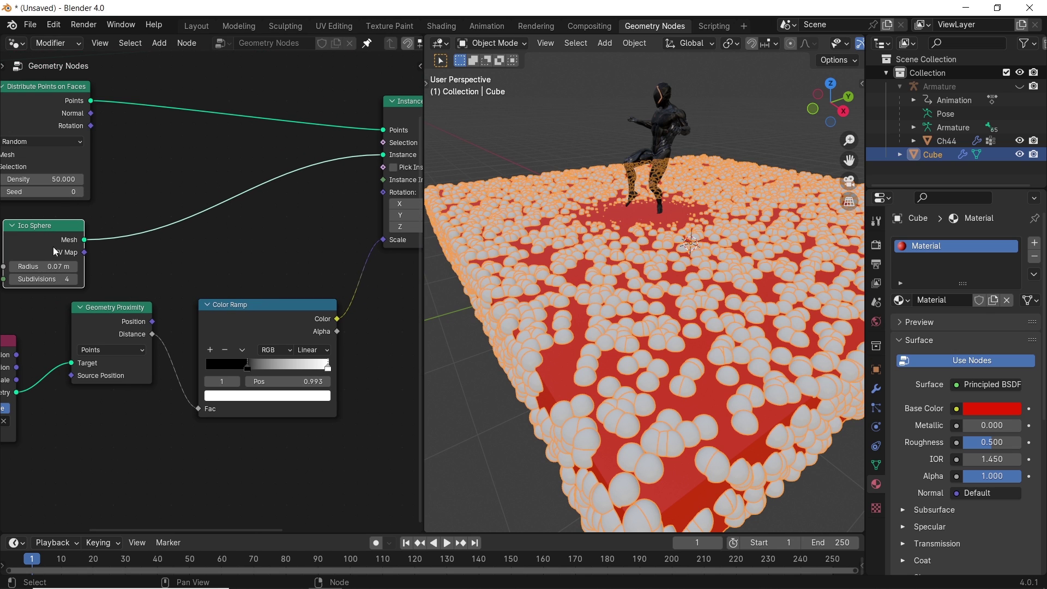
key("shift+a")
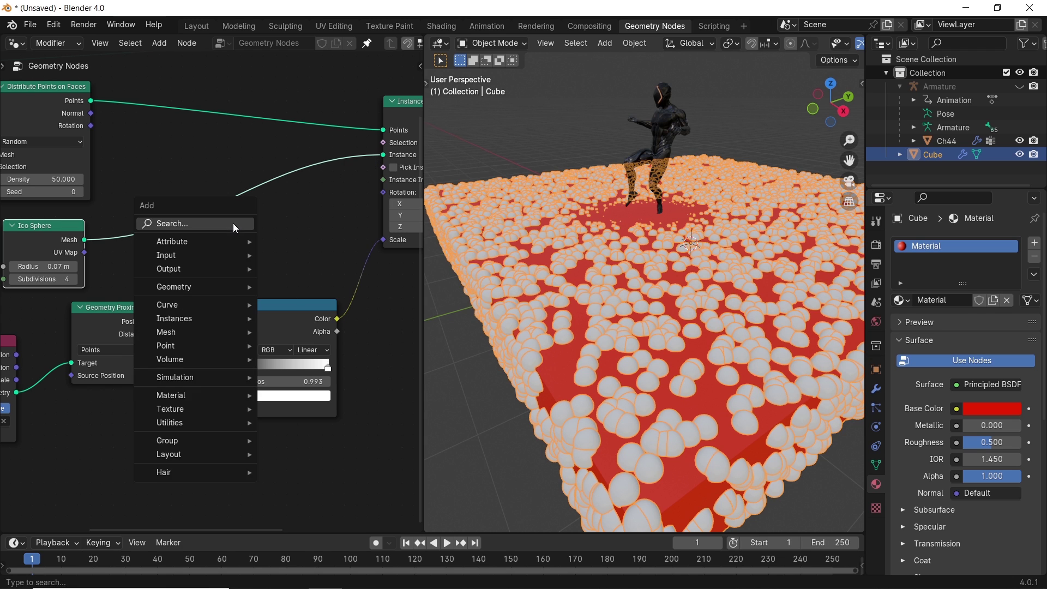
left_click(233, 224)
type("set")
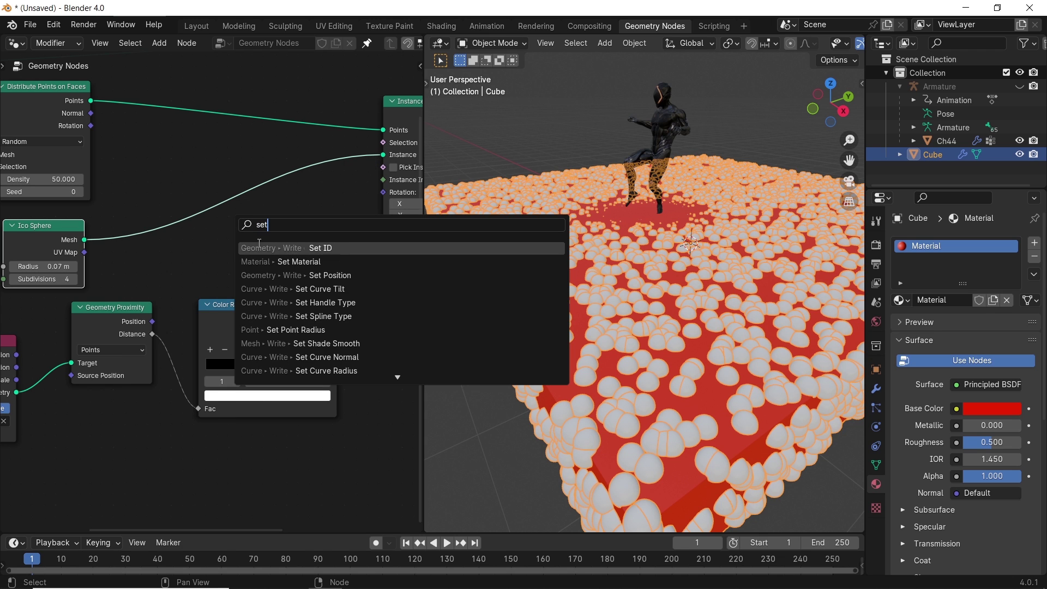
left_click(289, 262)
left_click(267, 227)
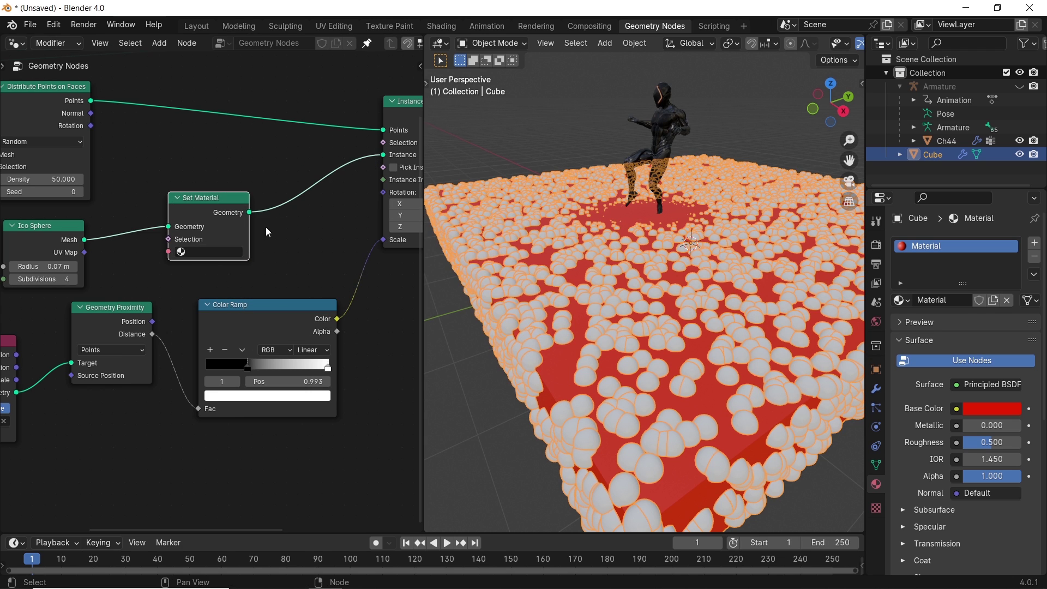
Create a new material, Material.001, with a green base colour.
left_click(201, 251)
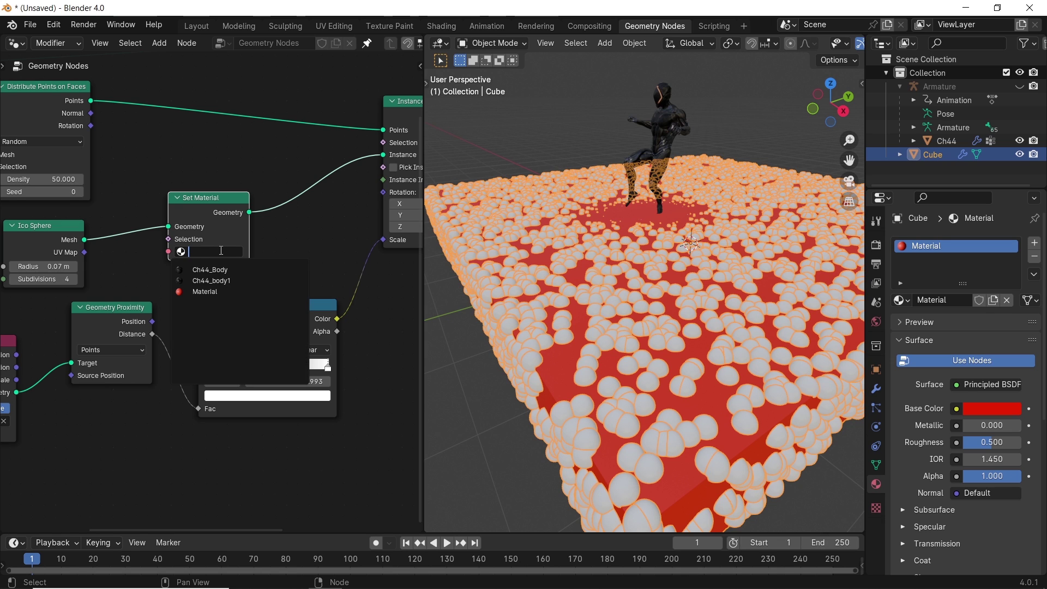
left_click(1034, 243)
left_click(941, 327)
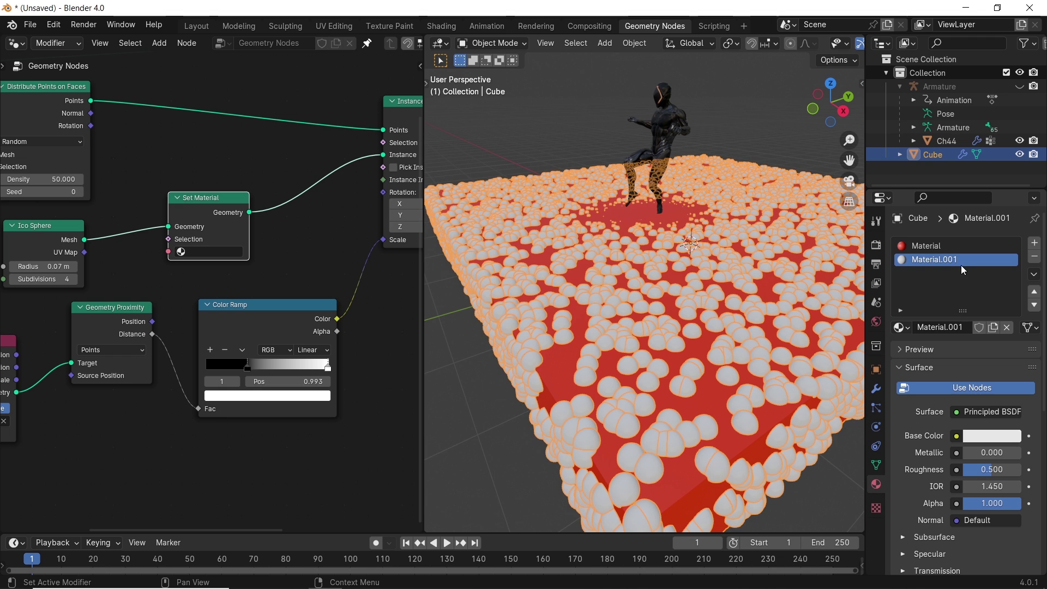
left_click(984, 434)
left_click_drag(931, 314, 906, 330)
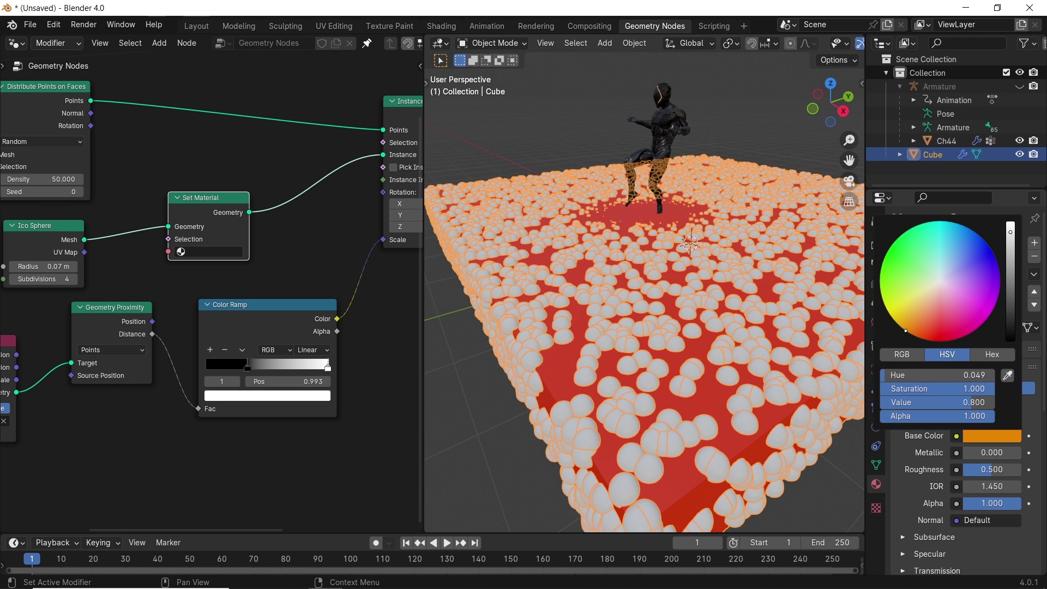
left_click_drag(941, 270, 890, 270)
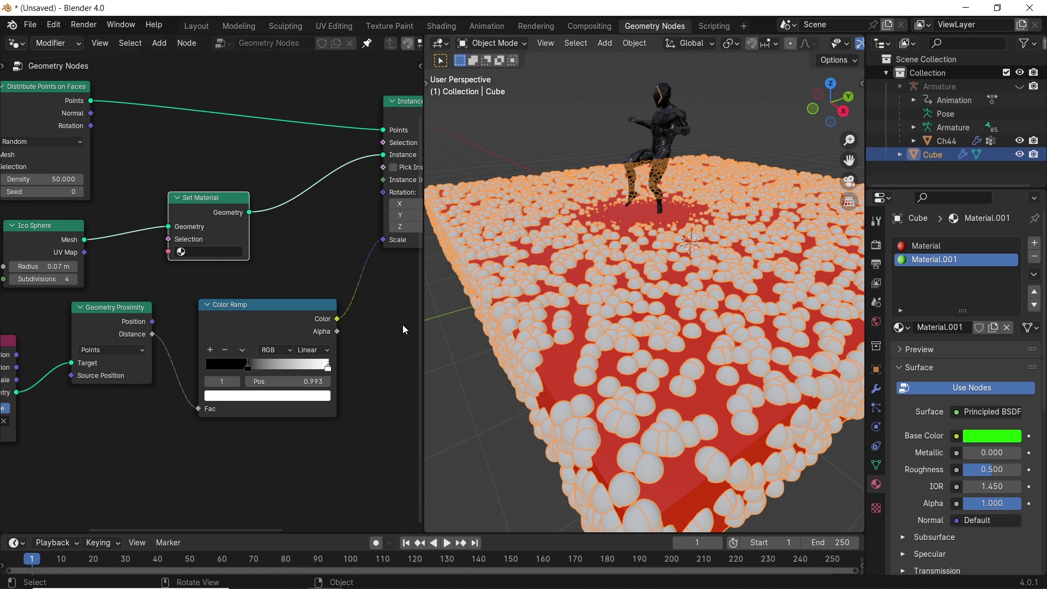
Assign Material.001 in the Set Material node and play the animation.
left_click(212, 252)
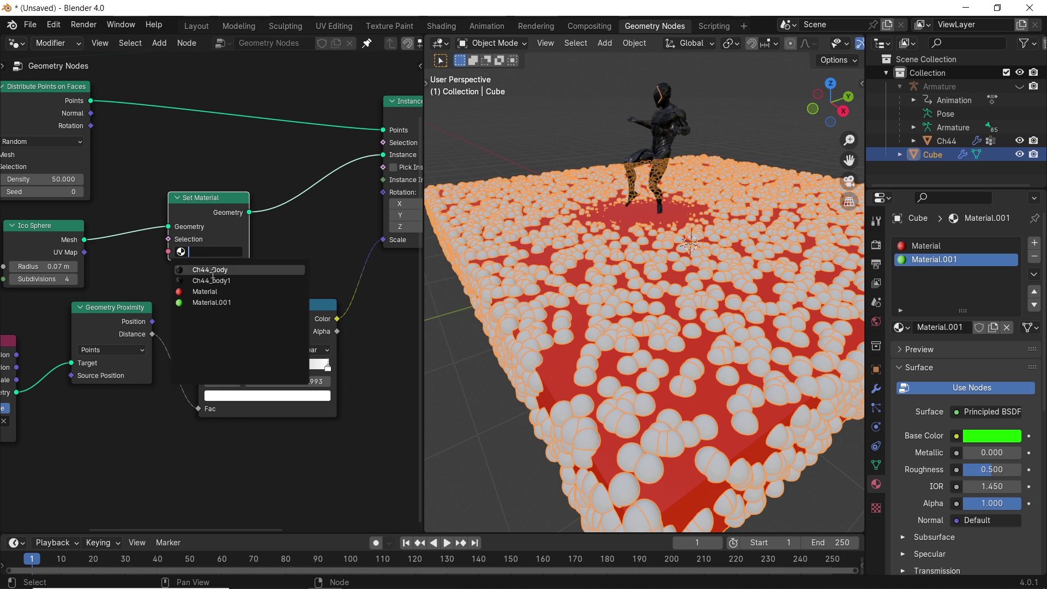
left_click(217, 304)
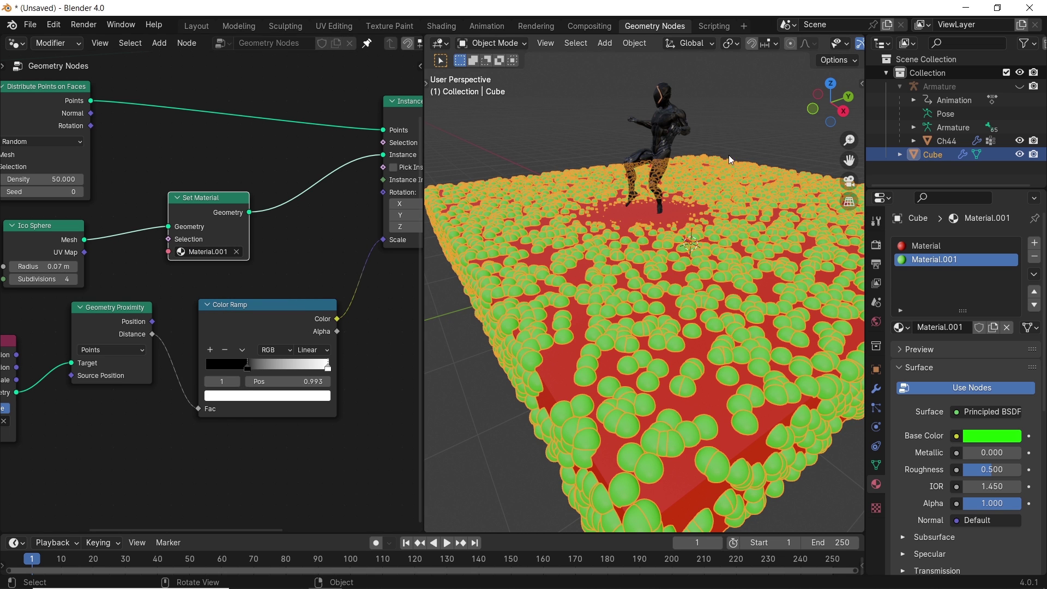
left_click(740, 142)
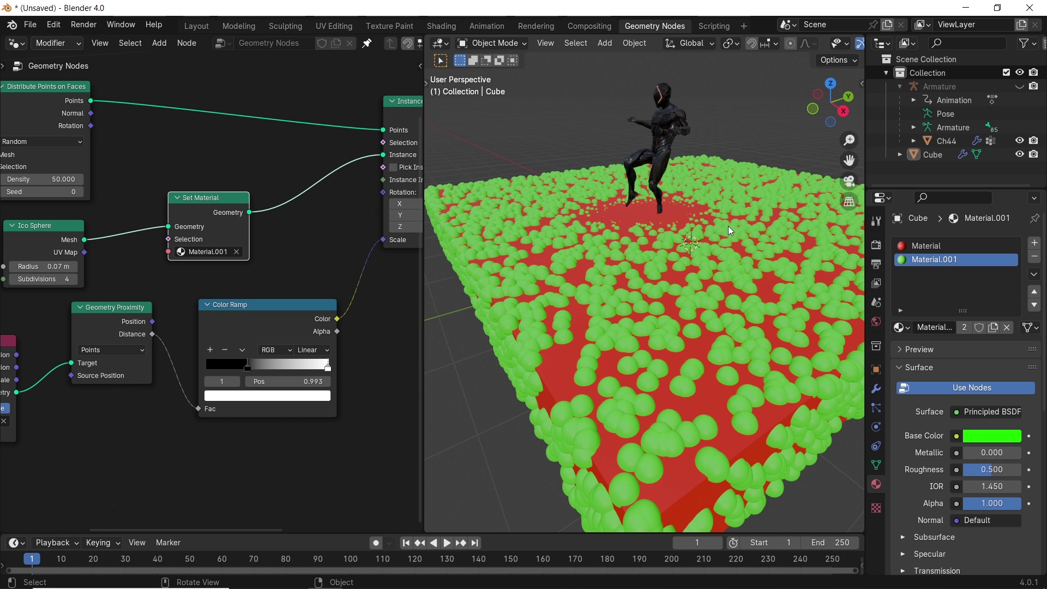
key("space")
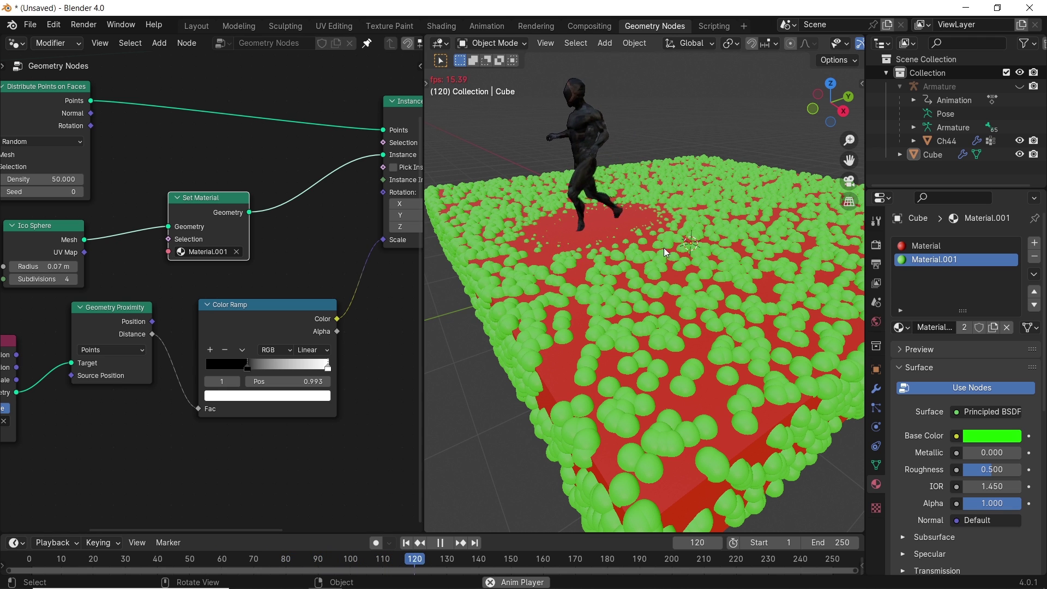
Set the timeline playback sync mode to Frame Dropping so the walk plays at real-time speed.
left_click(62, 543)
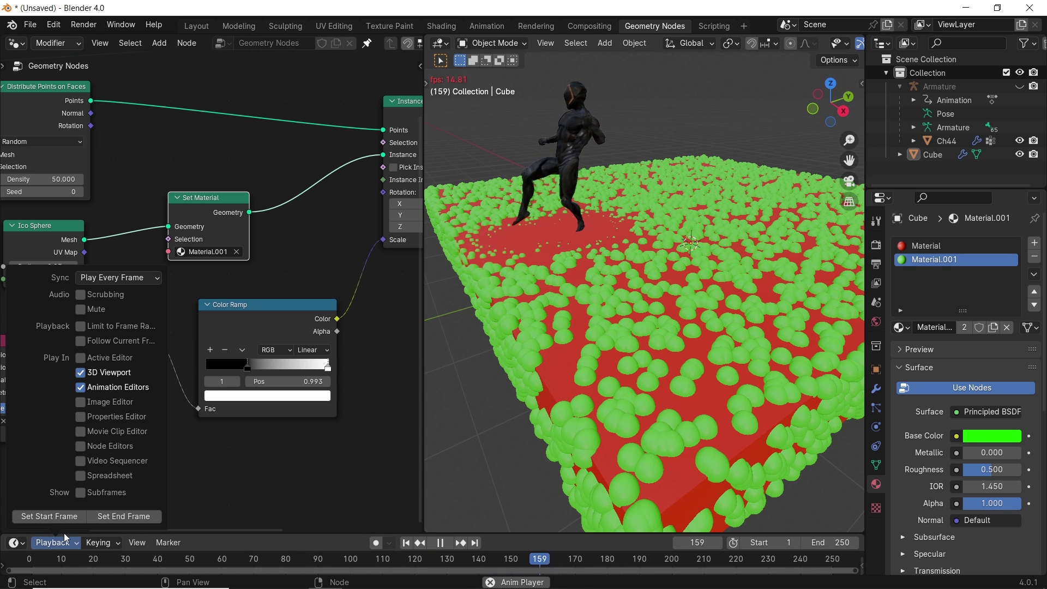
left_click(135, 277)
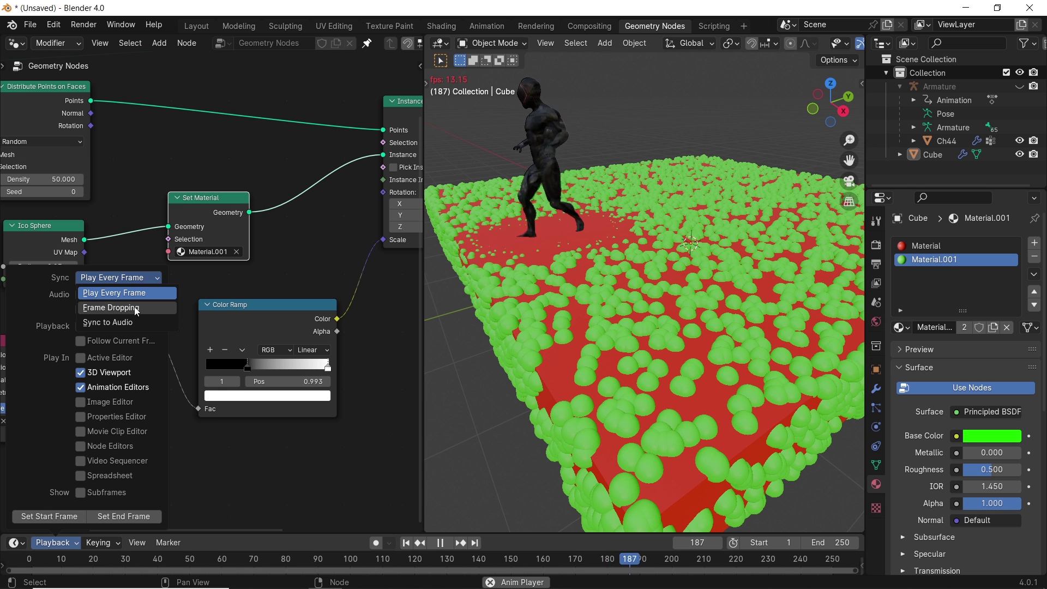
left_click(134, 307)
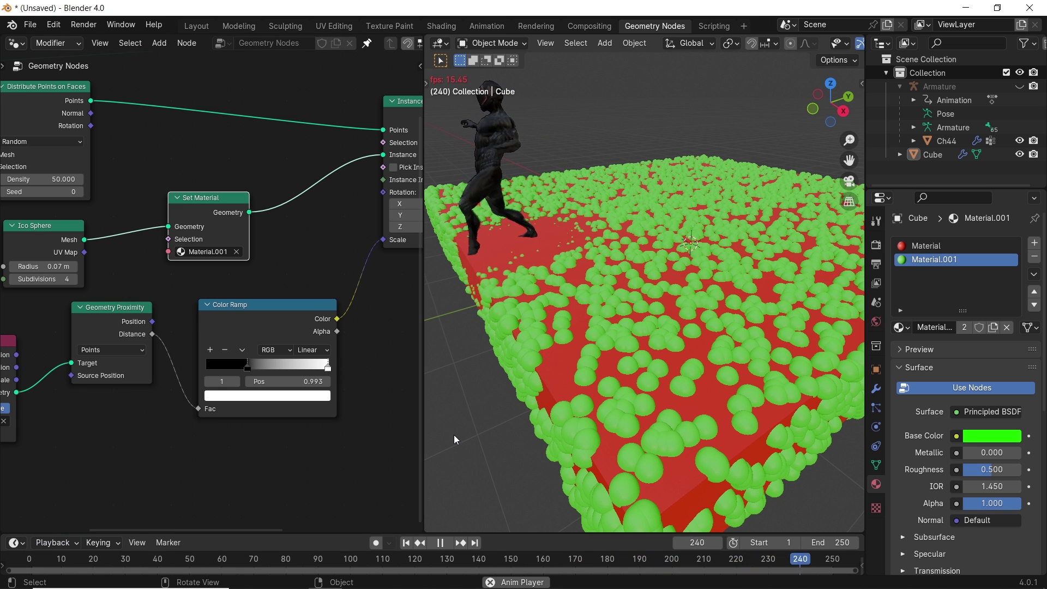